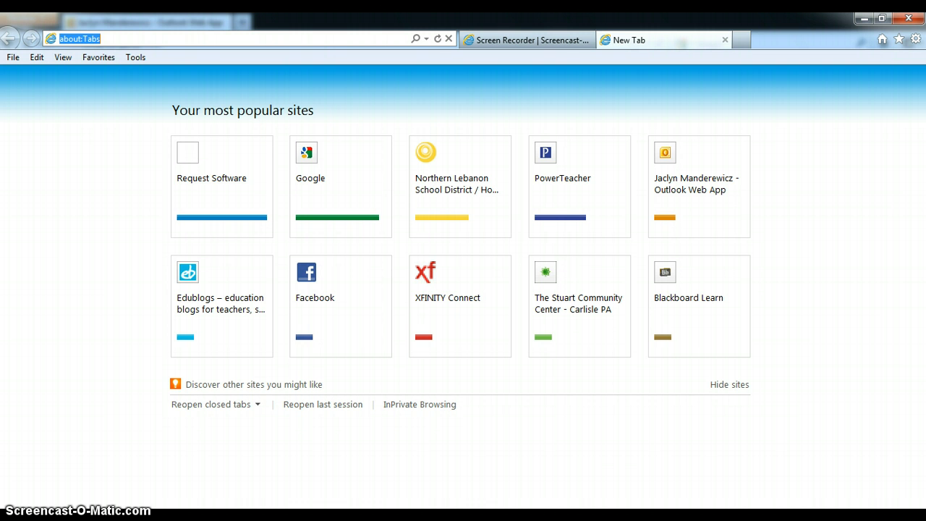
click(117, 37)
drag(118, 37, 60, 45)
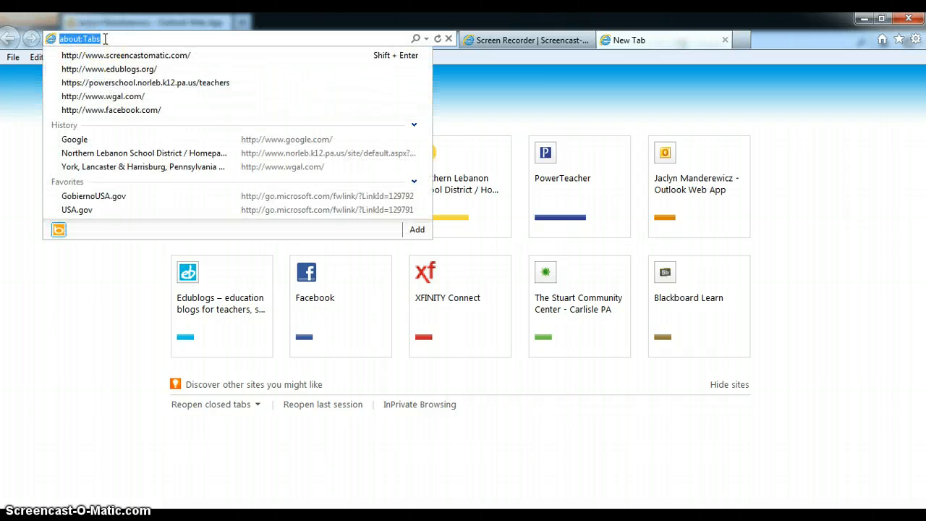
text(www)
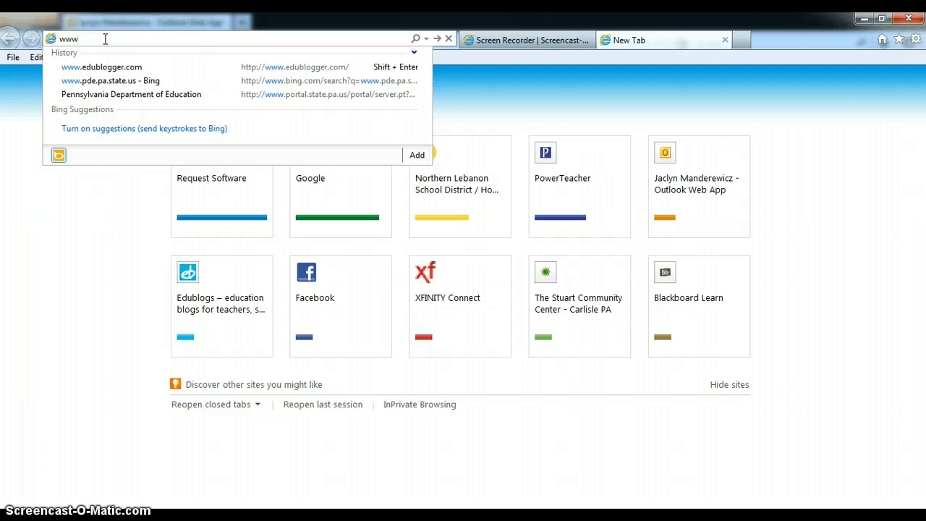
text(.edu)
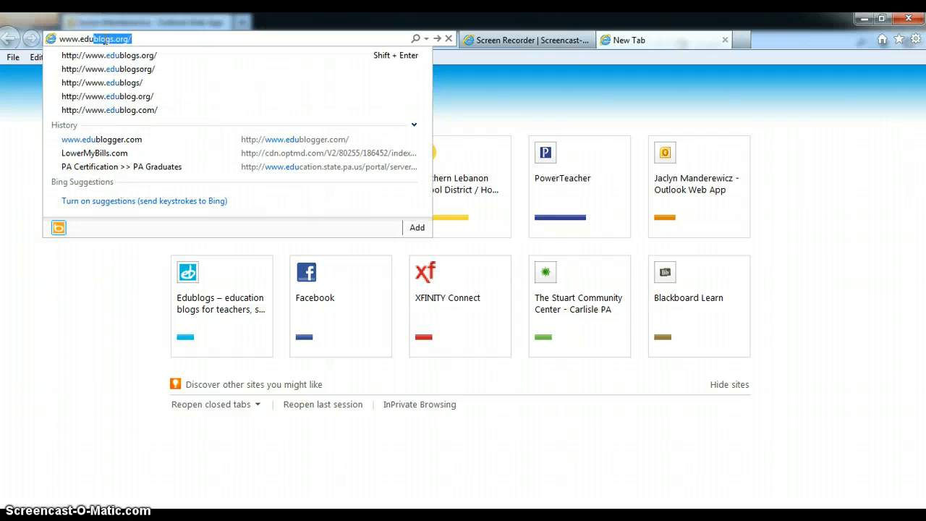
text(blogs)
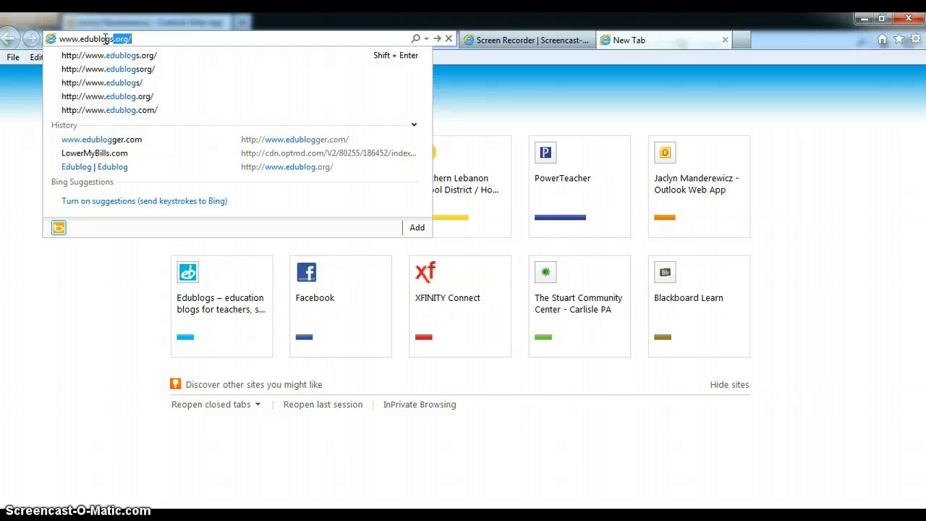
text(.org)
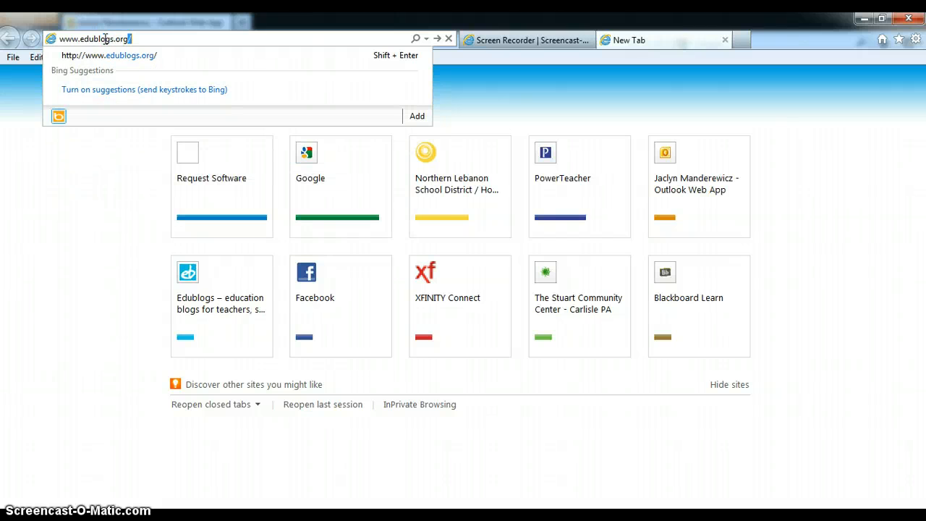
key(Return)
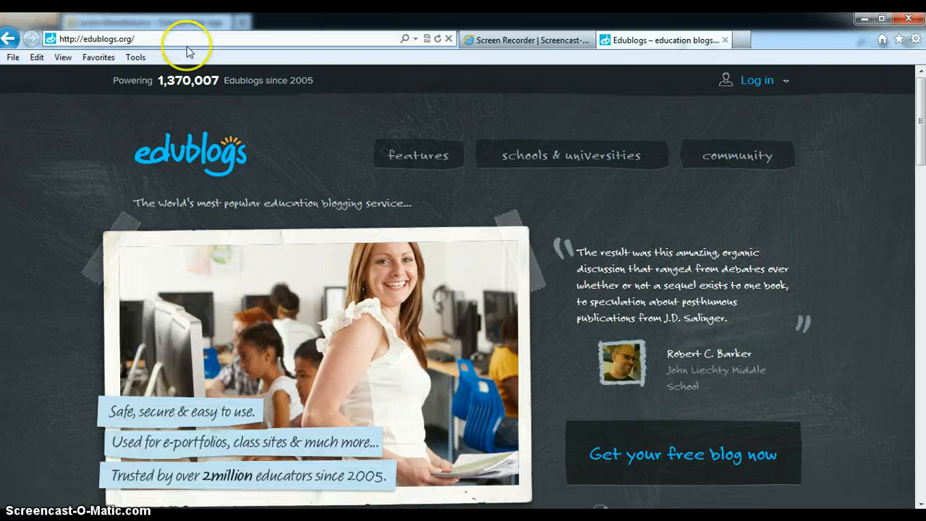
Step: Open the sign-up form for a free blog and enter the account username
click(682, 456)
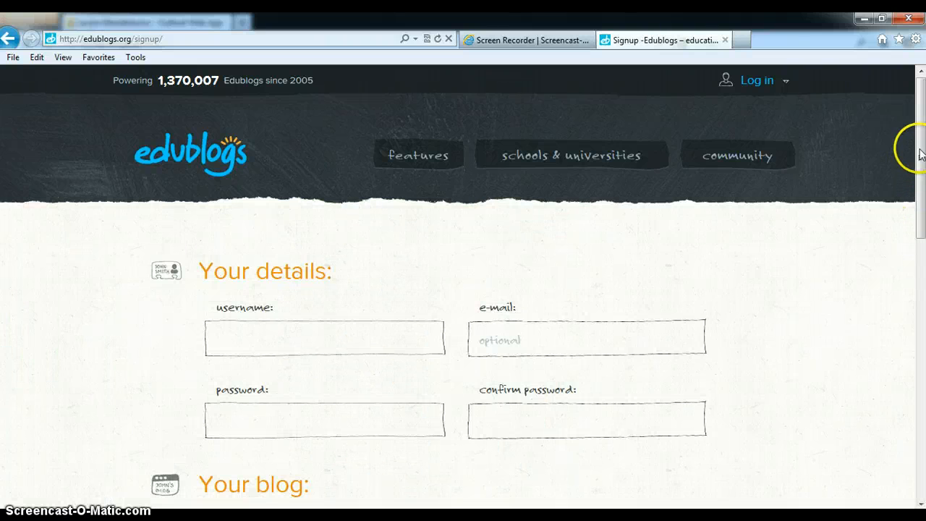
drag(916, 149, 916, 211)
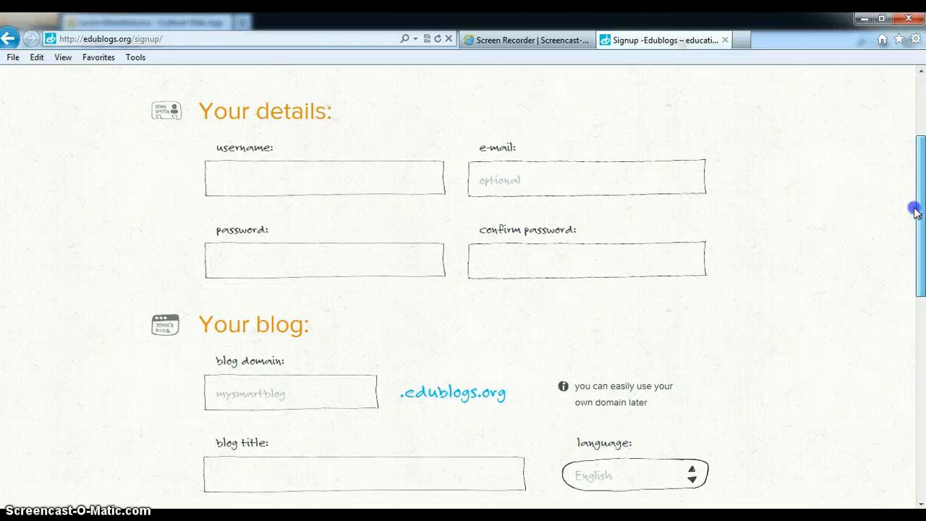
click(319, 175)
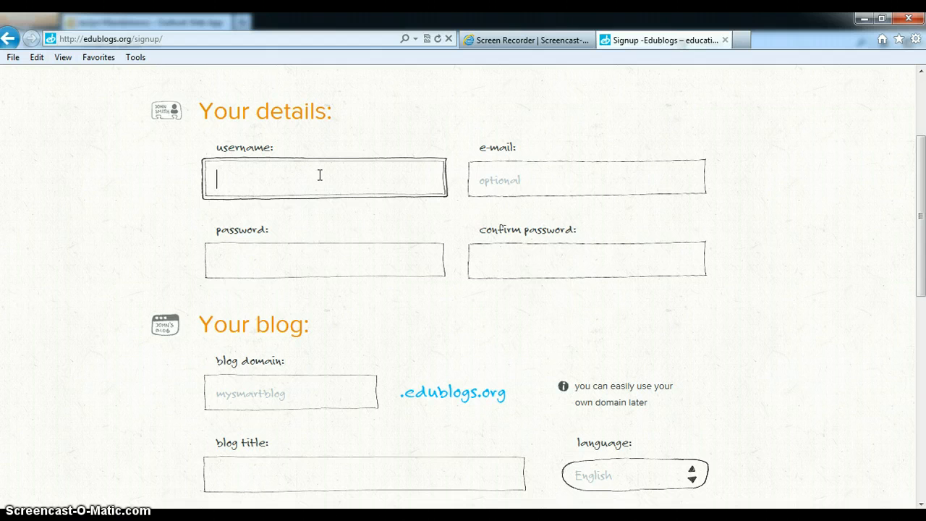
text(Jbailey02)
key(Tab)
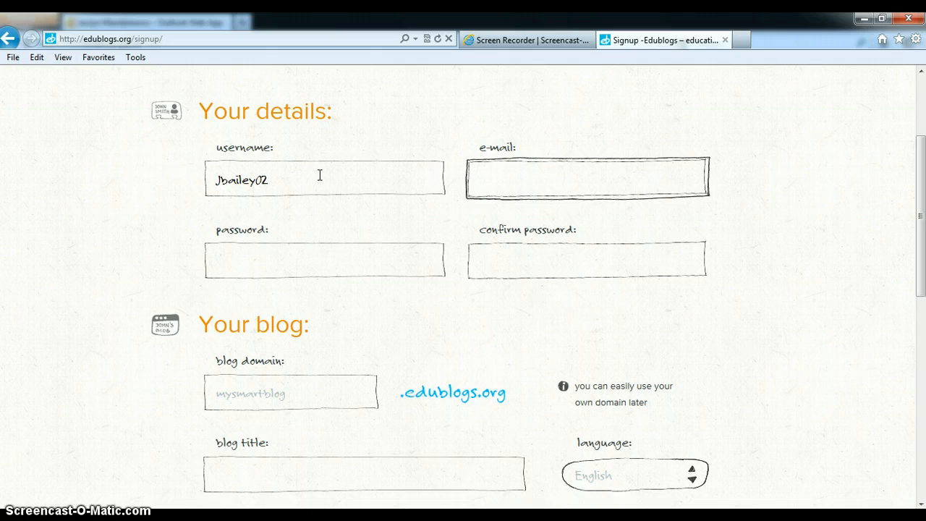
Step: Enter the account password and repeat it in the confirm password field, leaving the optional e-mail empty
click(270, 263)
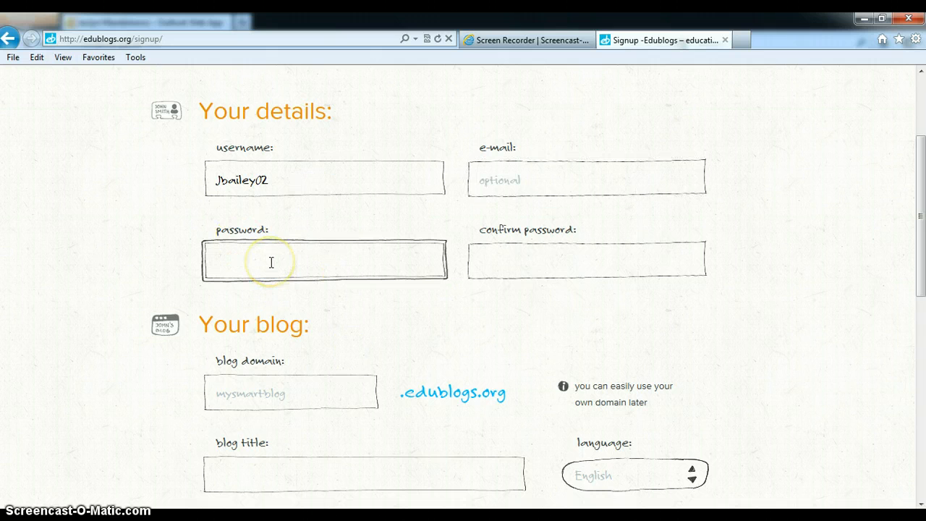
text(••••••••)
key(Tab)
text(••••)
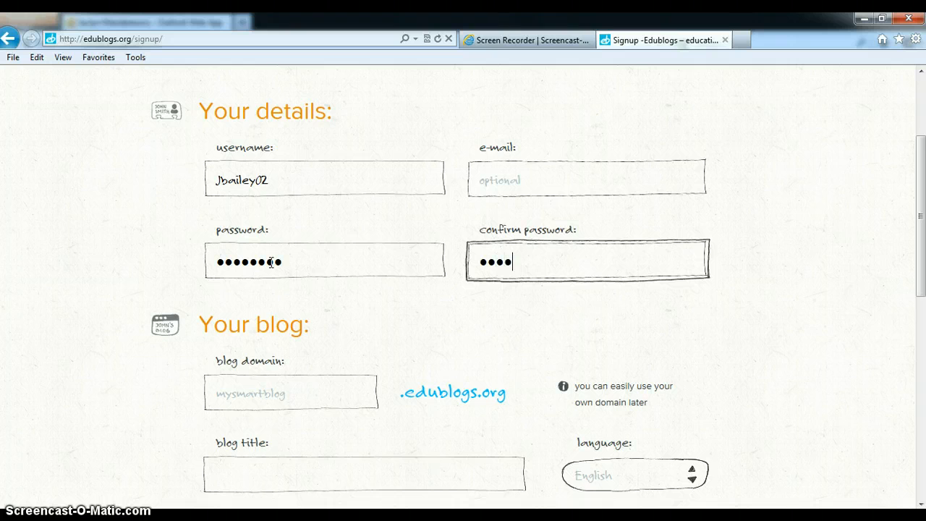
text(••••)
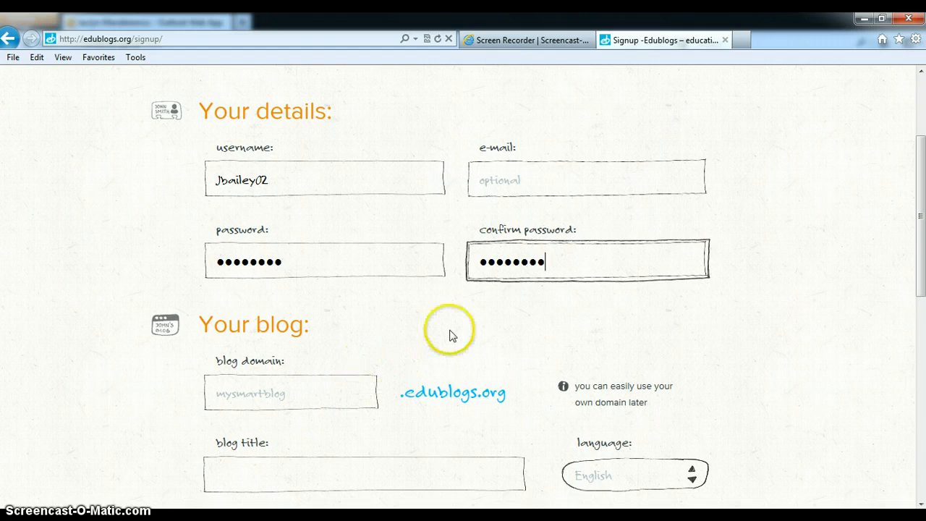
Step: Enter "NLCreativeWriting" as the blog domain
scroll(450, 333, down, 2)
click(291, 330)
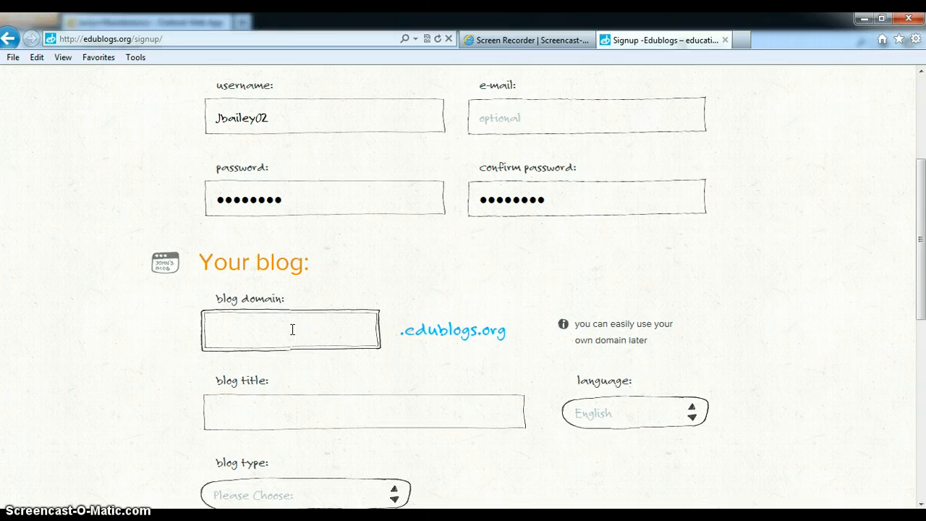
text(NLCreativewriting)
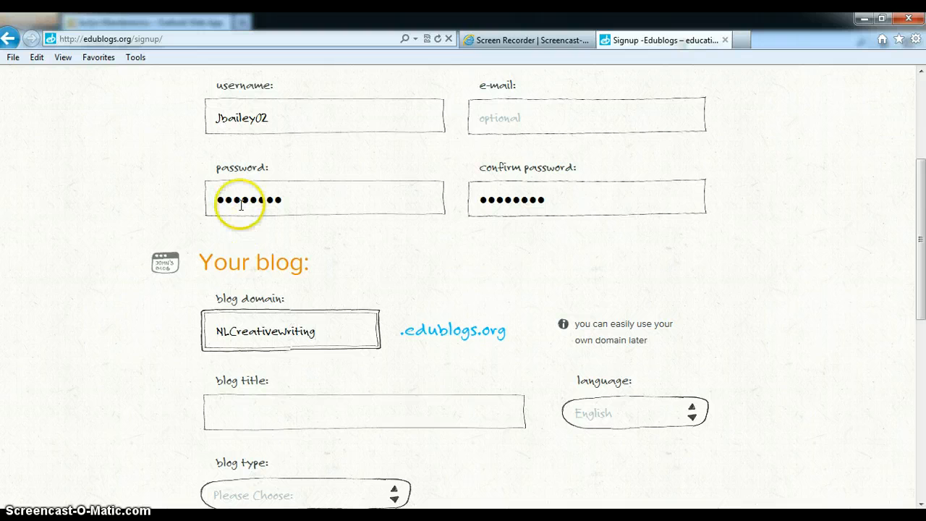
Step: Enter "The World of Creative Writing" as the blog title
click(319, 411)
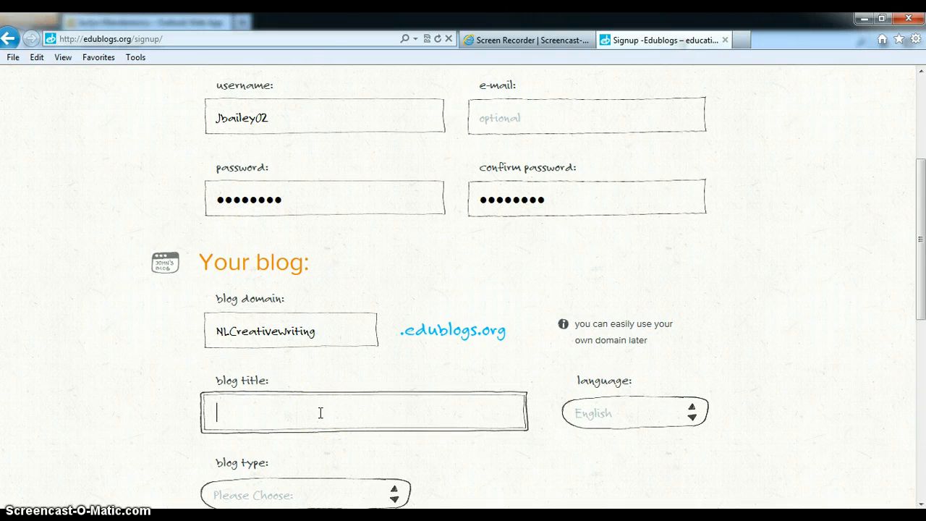
text(The Worl)
text(of Creati)
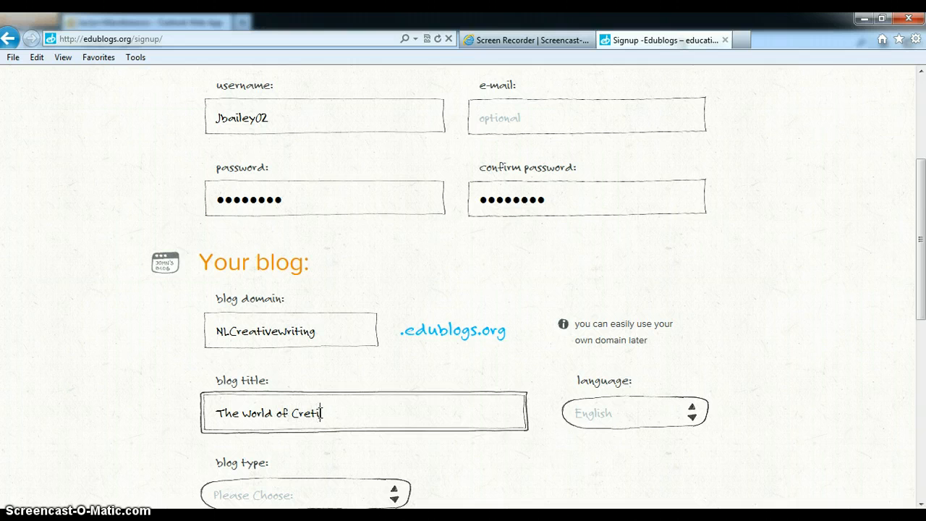
key(BackSpace)
key(BackSpace)
text(ativ)
key(BackSpace)
key(BackSpace)
key(BackSpace)
text(ive Writing)
Step: Set the blog type to Student and answer the human verification question with 8
drag(922, 193, 920, 271)
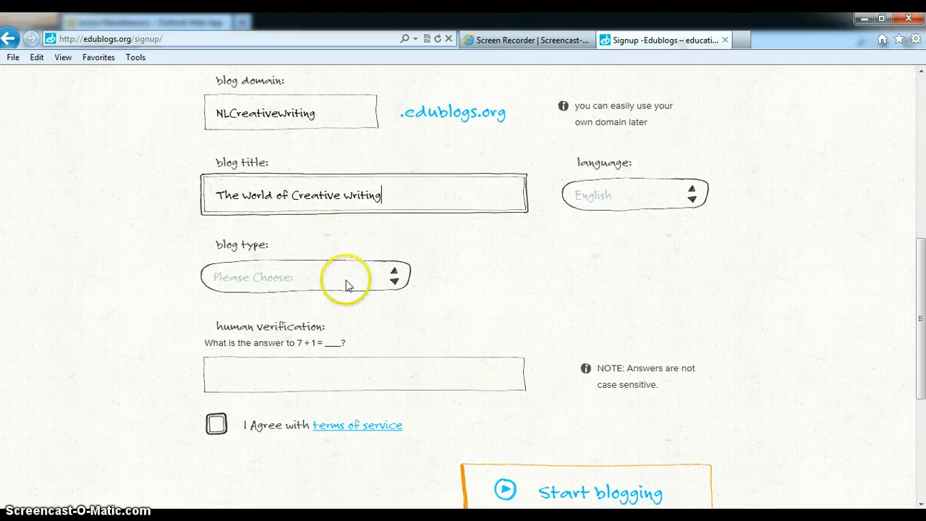
click(390, 282)
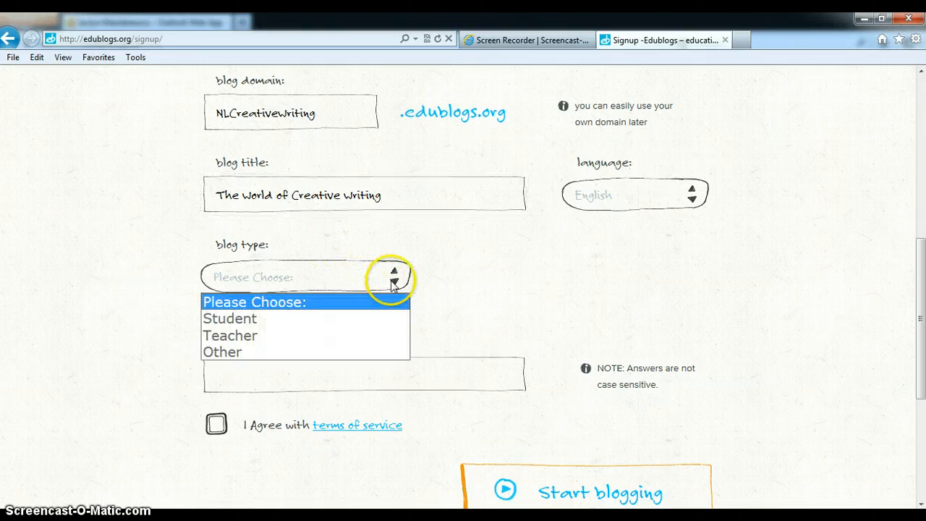
click(265, 318)
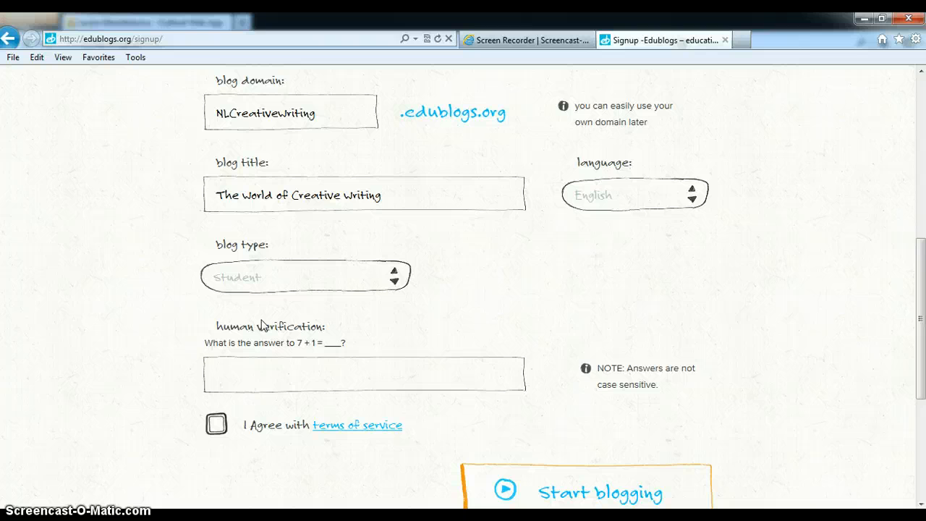
click(246, 376)
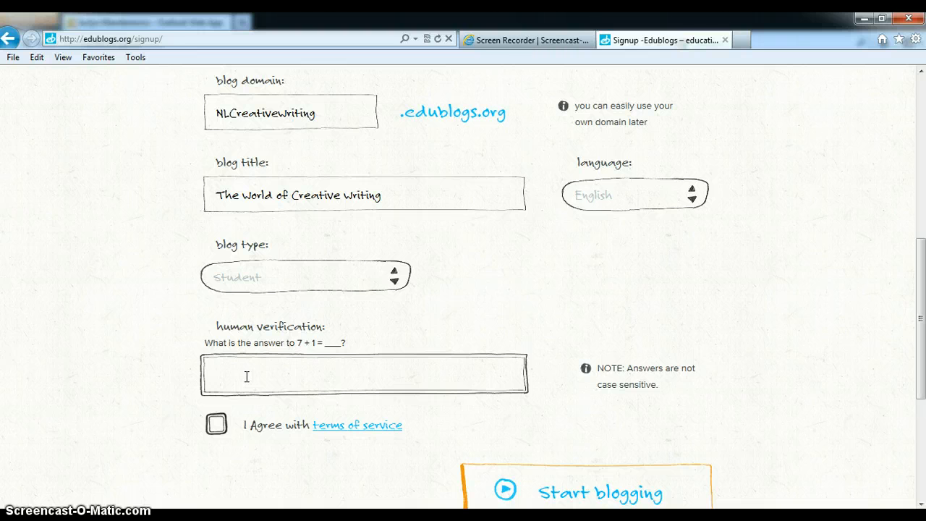
text(8)
Step: Agree to the terms of service and submit the sign-up form
click(217, 424)
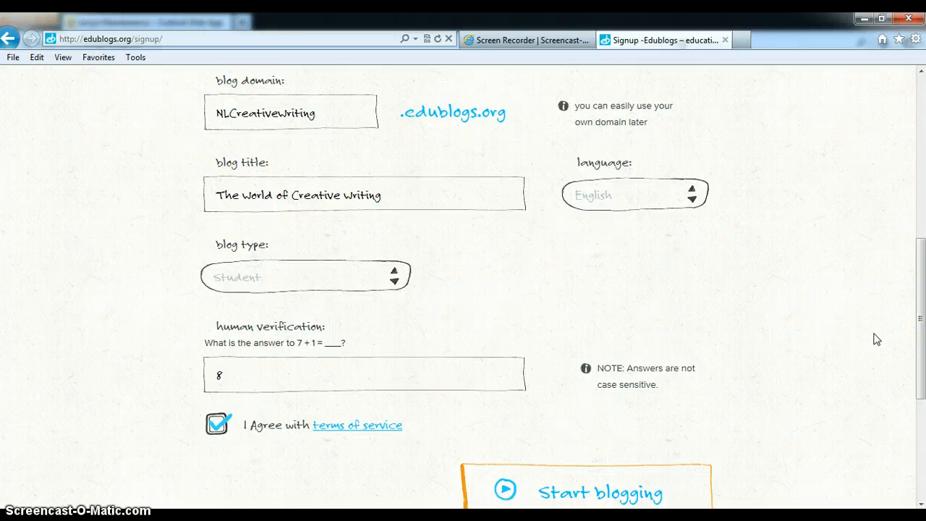
click(575, 494)
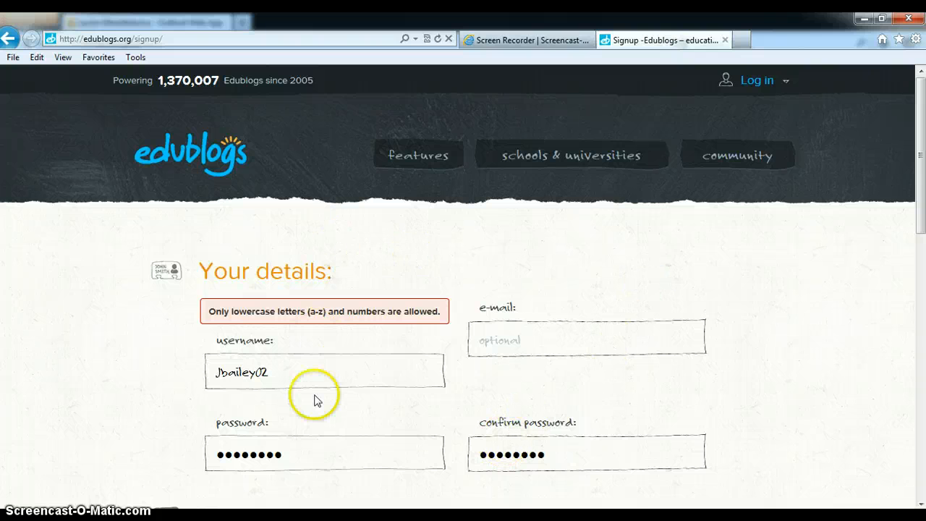
Step: Change the first letter of the username to a lowercase j
click(219, 370)
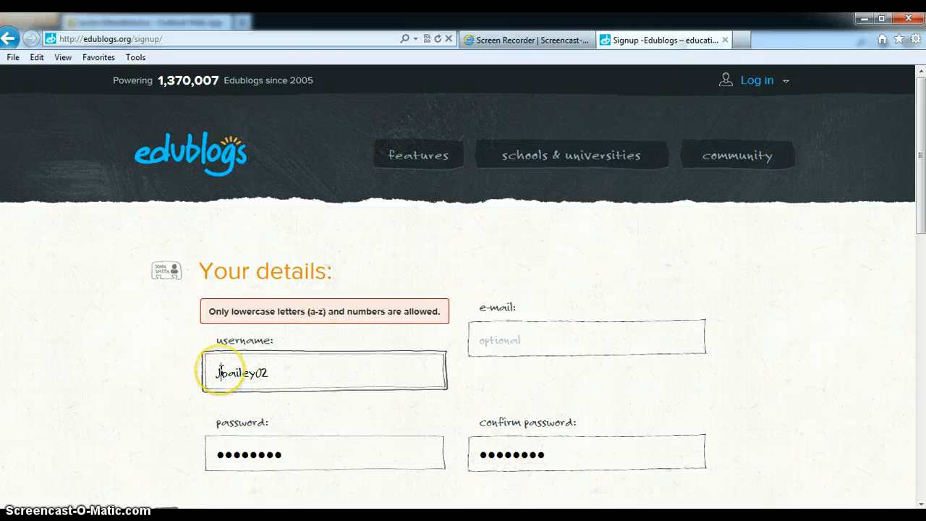
key(BackSpace)
text(j)
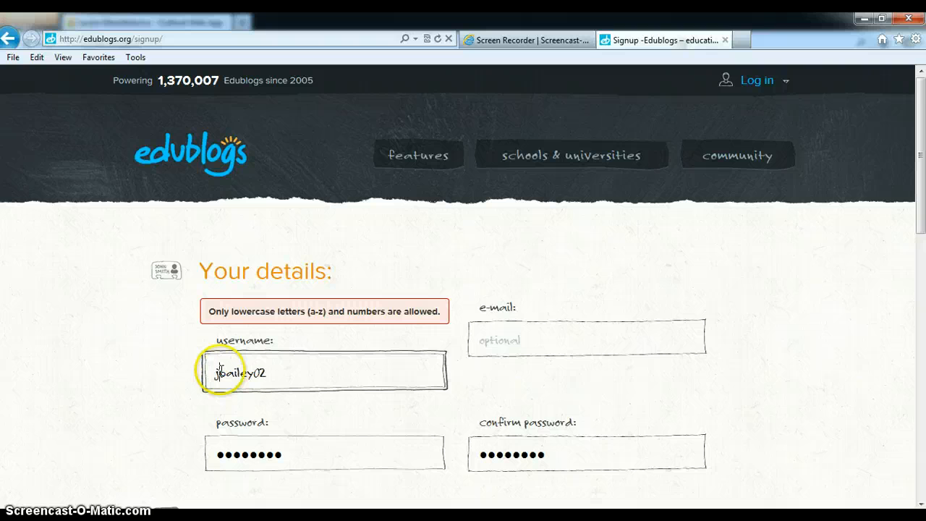
Step: Set the blog title to "Creative Writing At NL" and the blog type to Student
scroll(832, 263, down, 4)
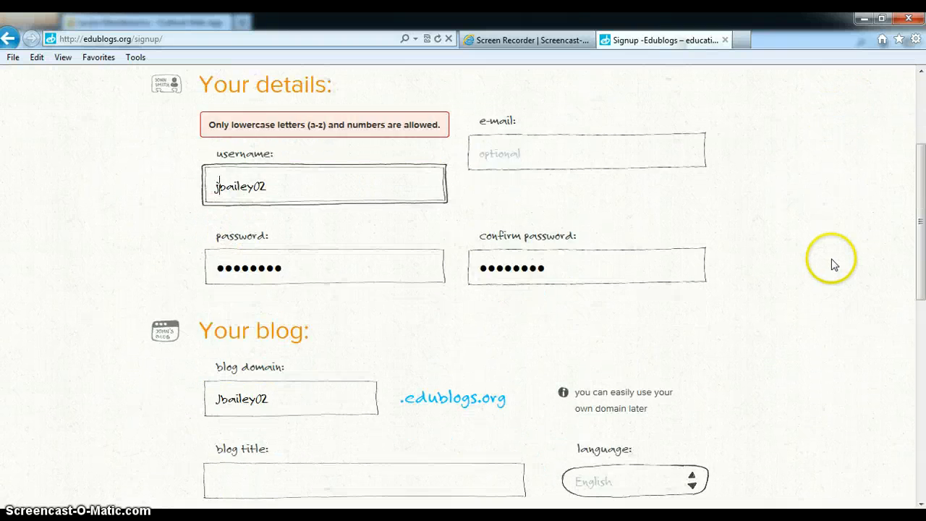
scroll(831, 263, down, 2)
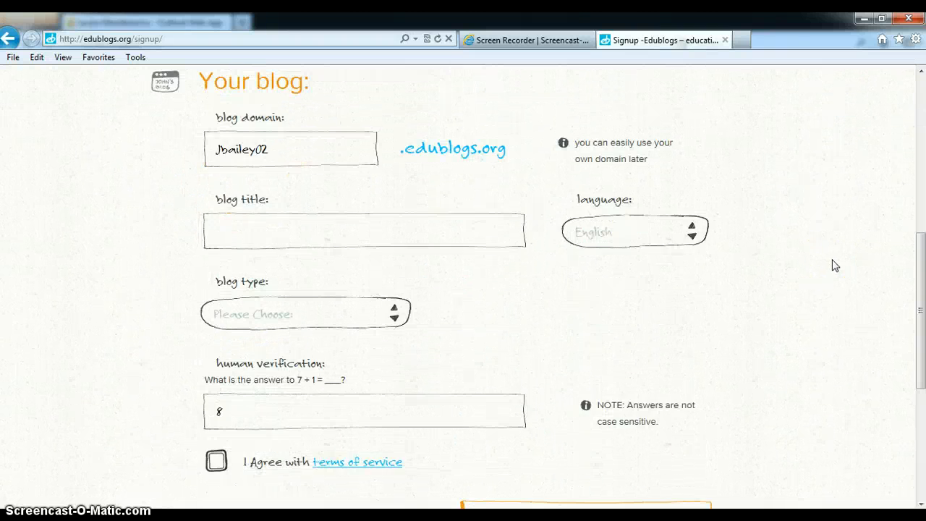
click(433, 230)
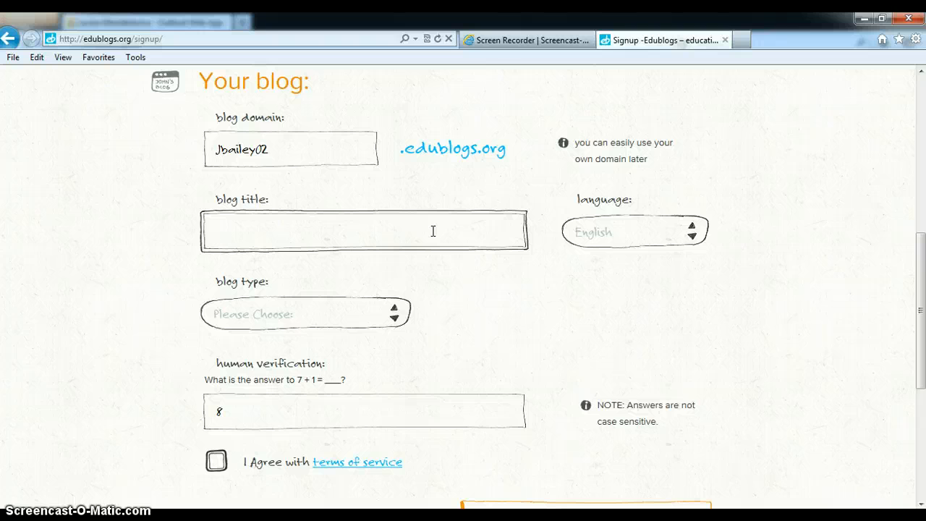
text(Creative Writing A)
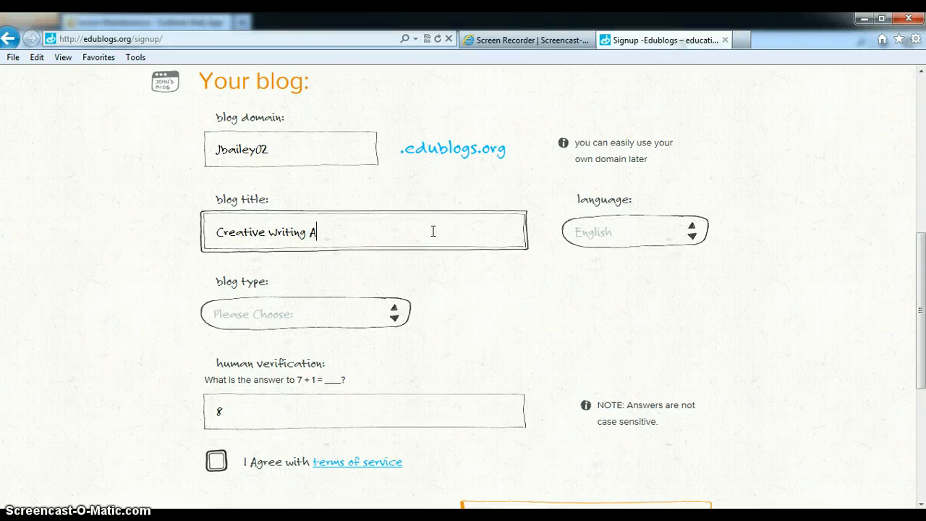
text(t NL)
click(391, 316)
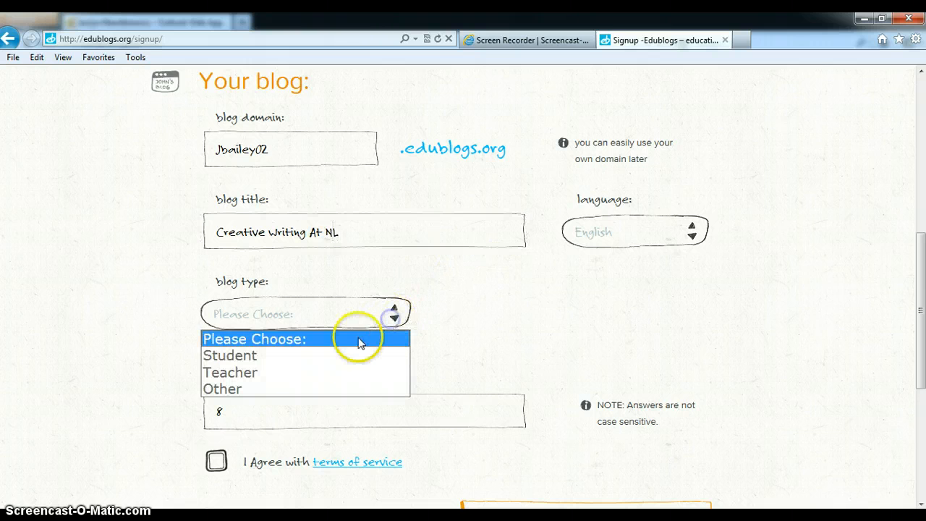
click(347, 355)
Step: Accept the terms of service again and resubmit the sign-up form
scroll(792, 387, down, 3)
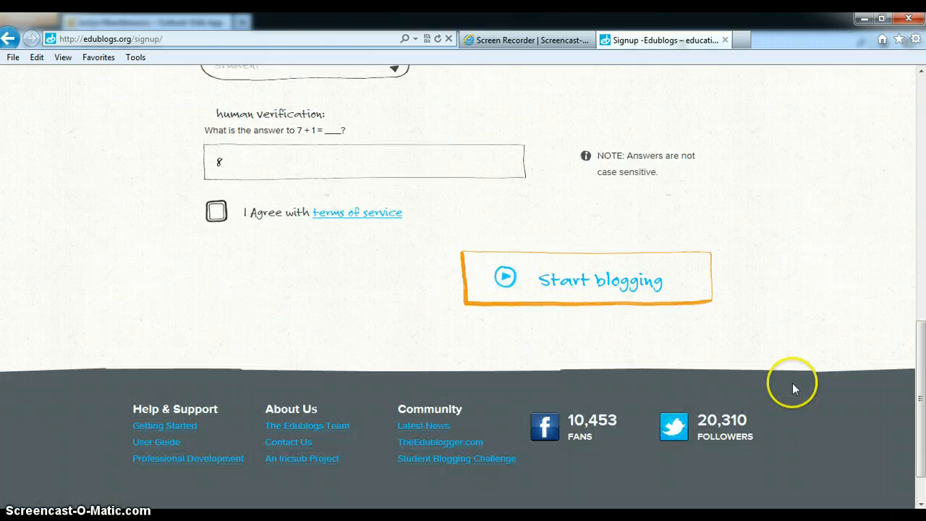
click(216, 210)
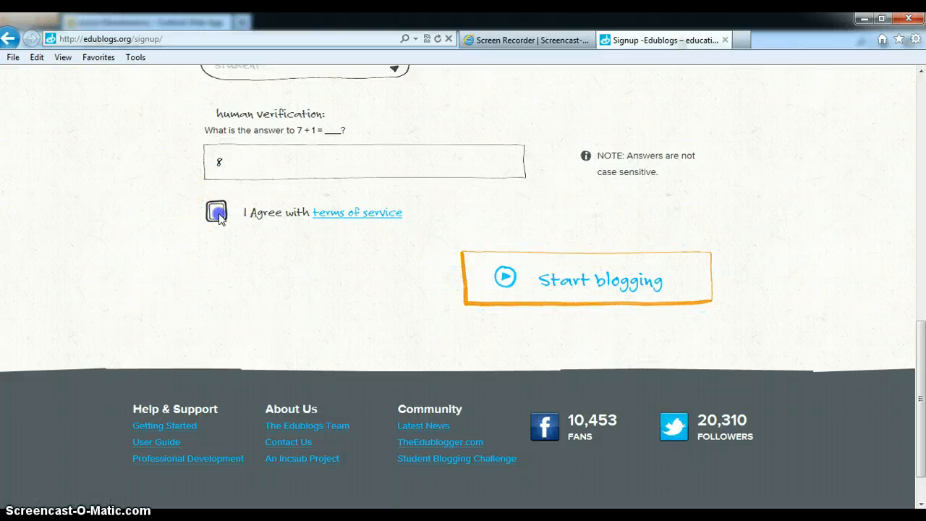
click(520, 273)
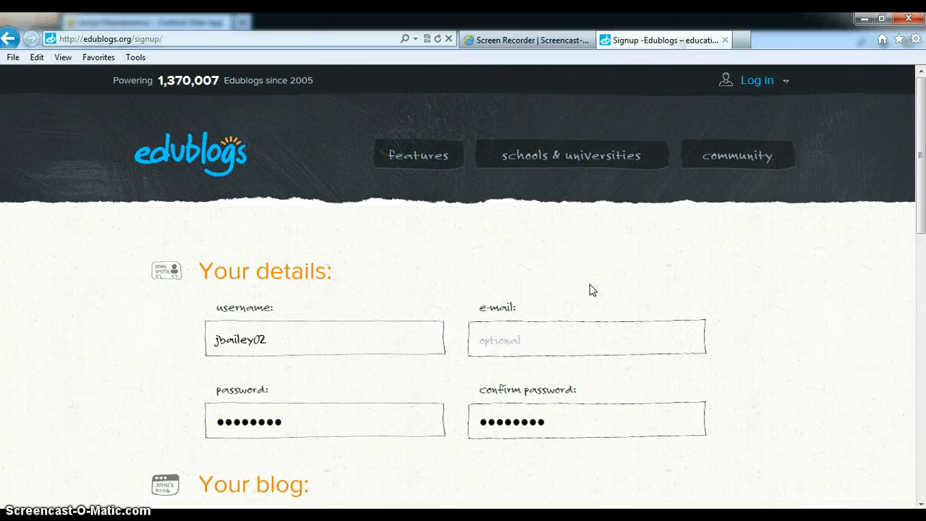
Step: Change the first letter of the blog domain to a lowercase j
click(850, 313)
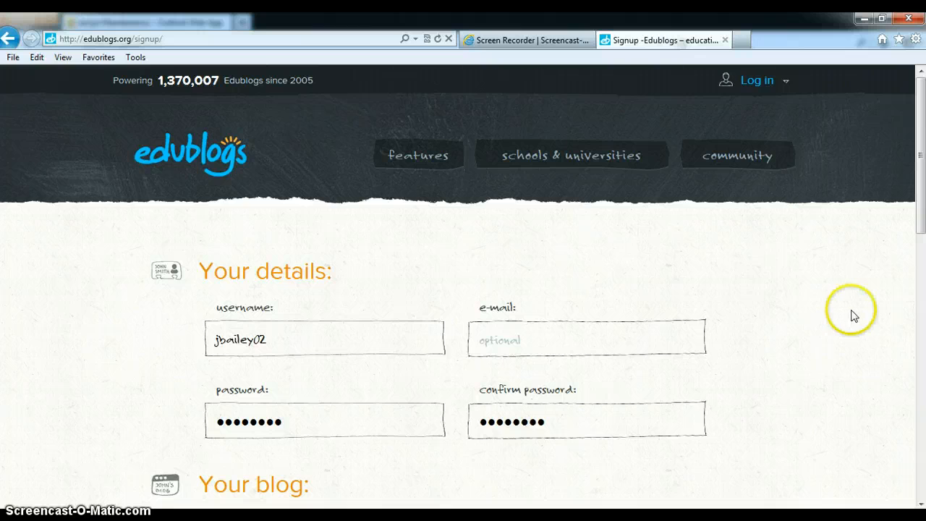
scroll(852, 314, down, 3)
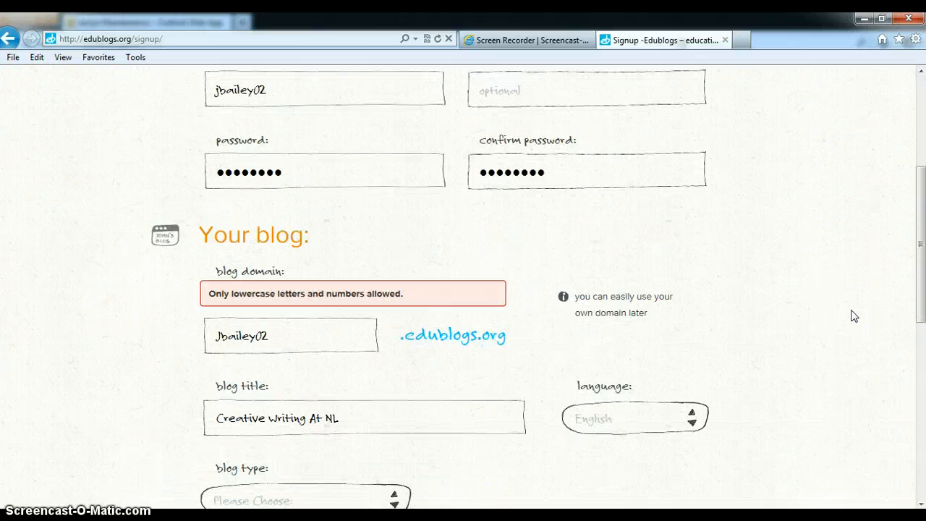
click(215, 334)
key(Delete)
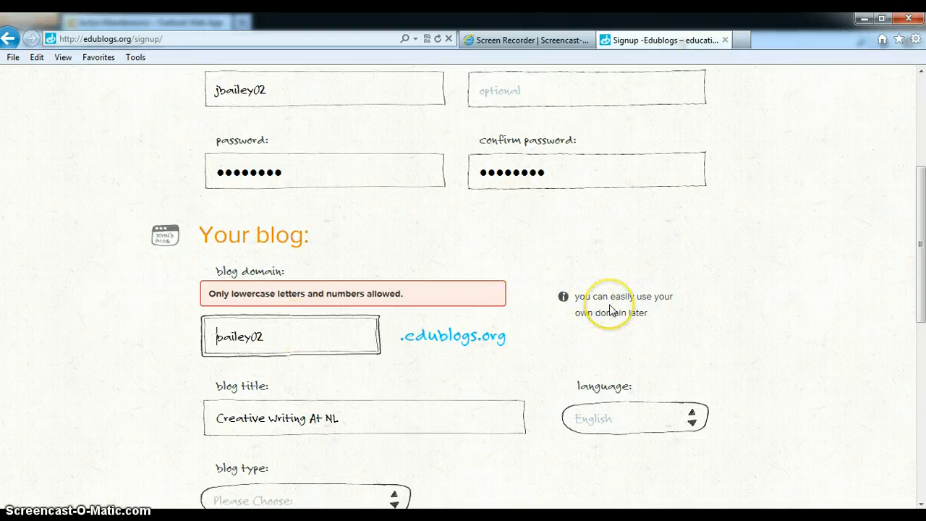
text(j)
Step: Set the blog type to Student, agree to the terms of service and resubmit the sign-up form
scroll(657, 290, down, 3)
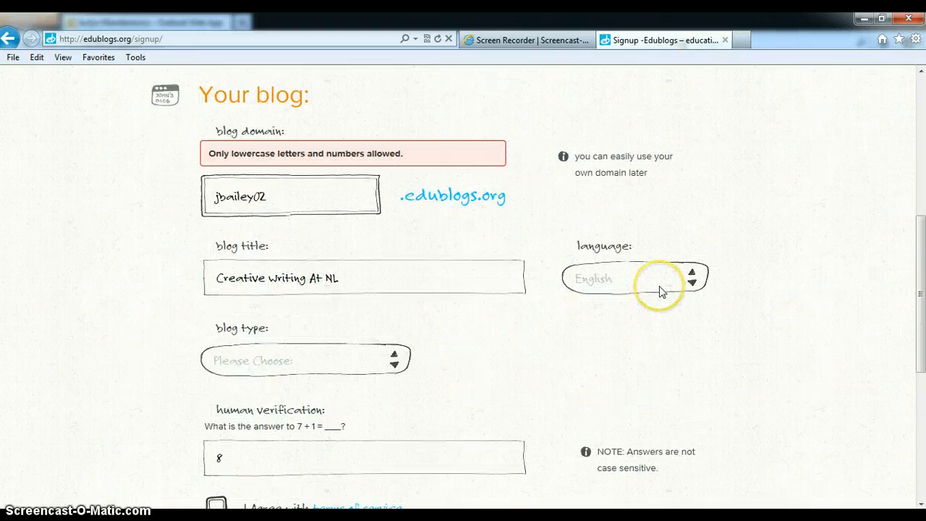
click(393, 311)
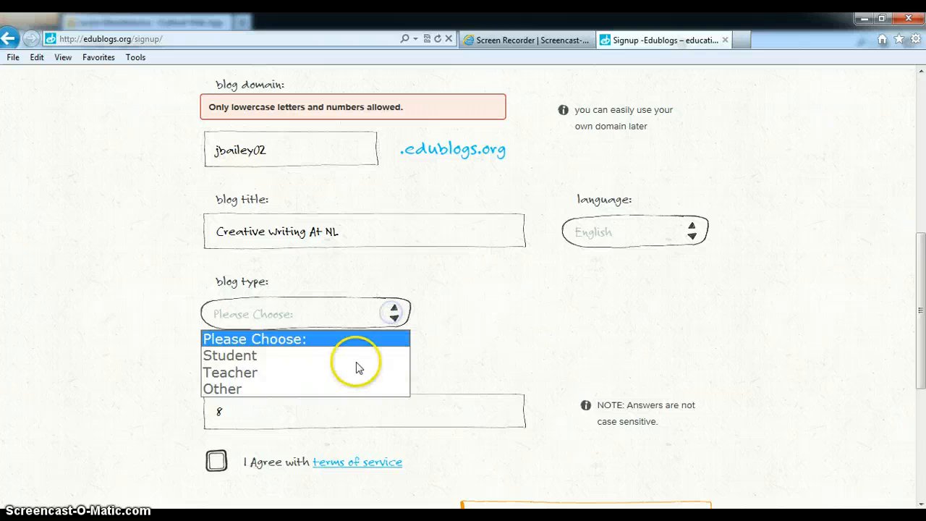
click(355, 369)
click(389, 312)
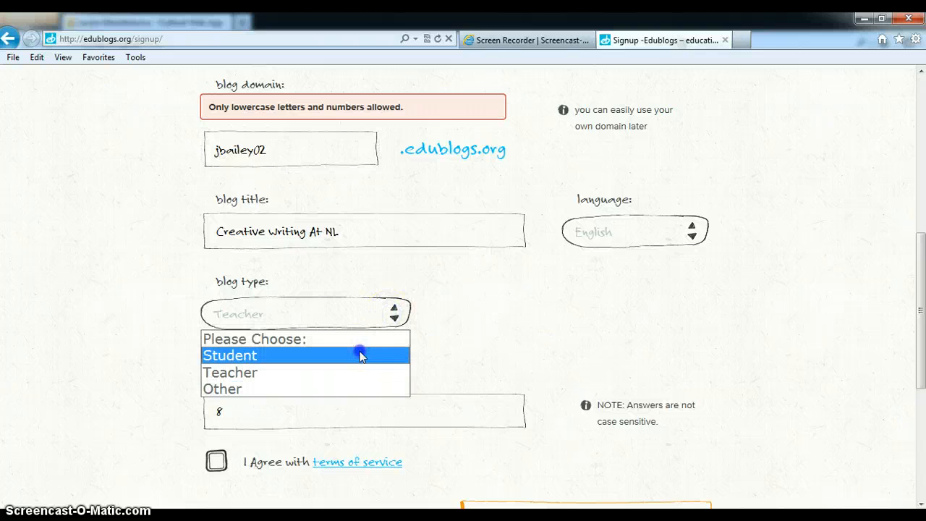
click(358, 354)
click(217, 457)
scroll(688, 368, down, 2)
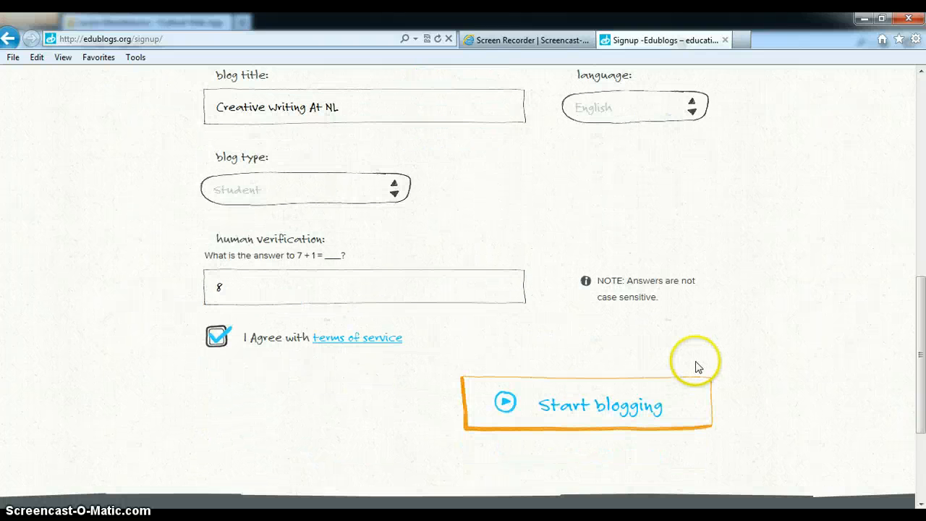
click(606, 405)
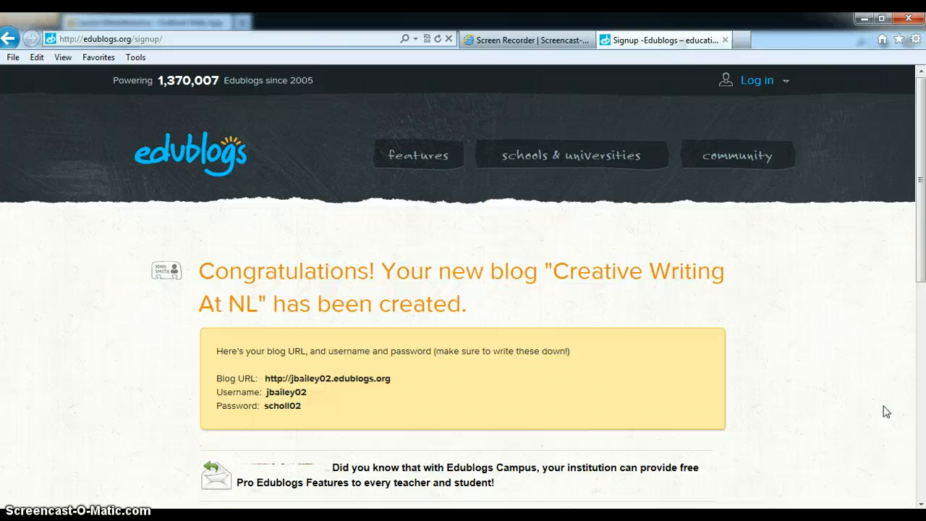
Step: Review the new blog's account details, log in to the blog and dismiss the toolbar feature tip on its dashboard
scroll(886, 412, down, 2)
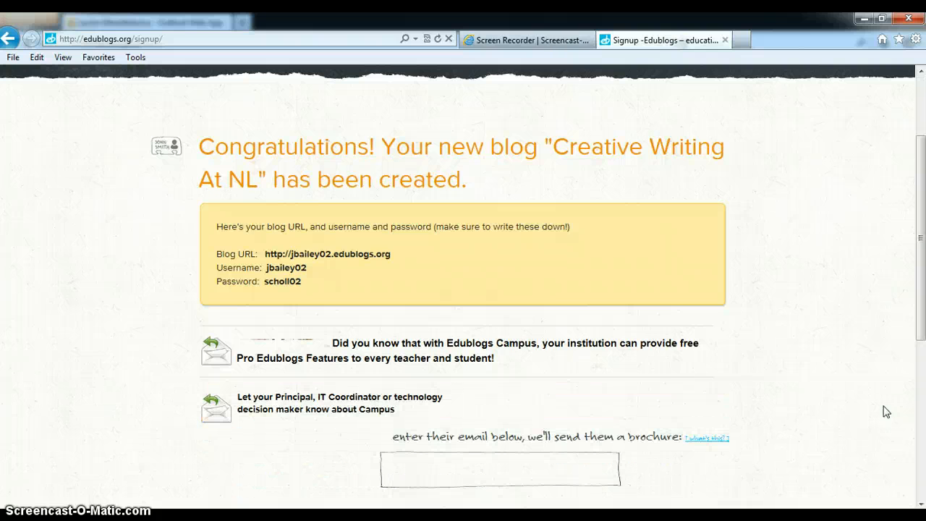
scroll(882, 410, down, 4)
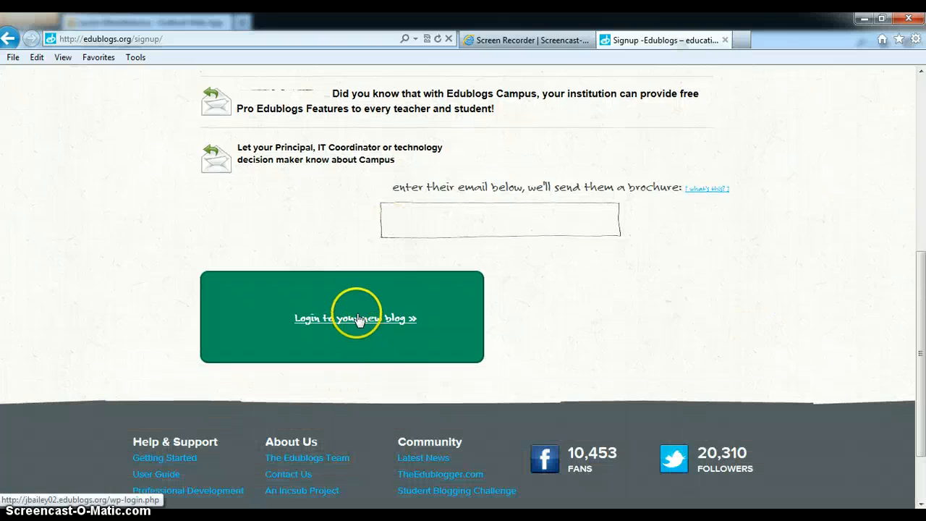
scroll(834, 362, up, 5)
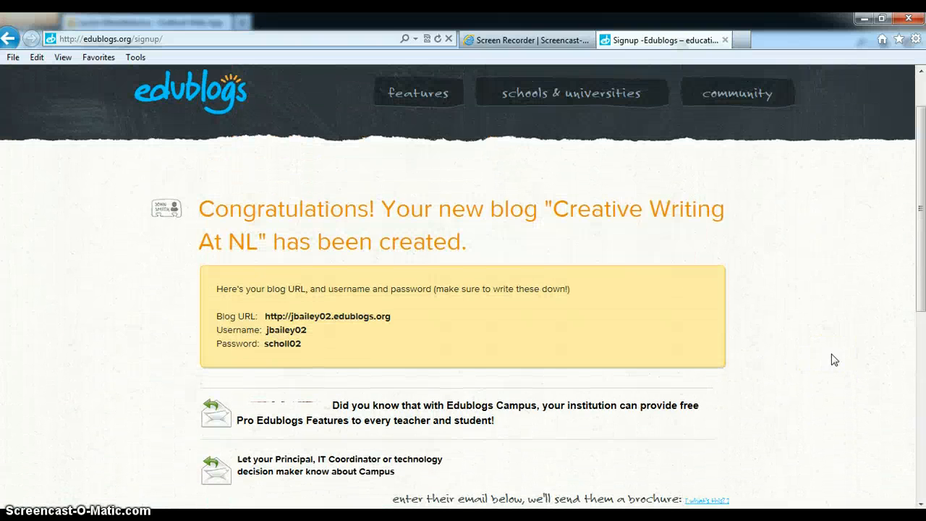
scroll(835, 359, down, 5)
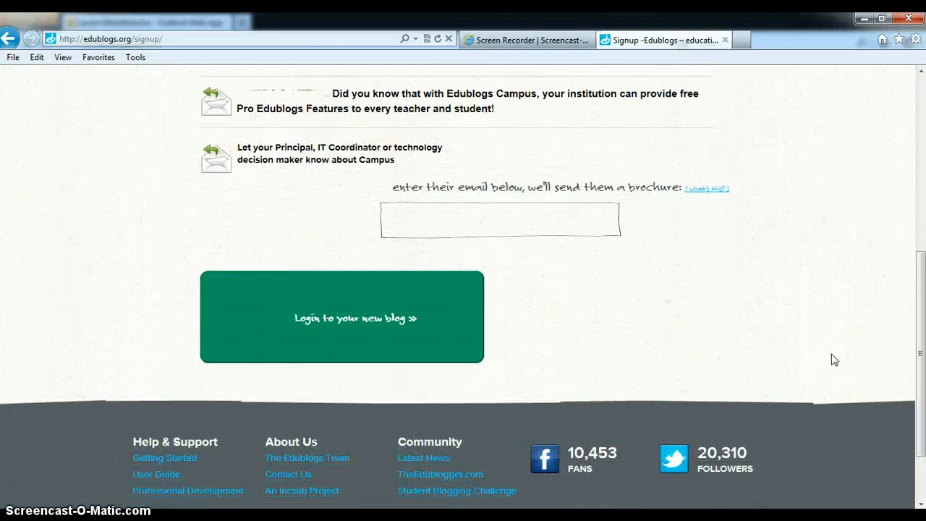
click(339, 325)
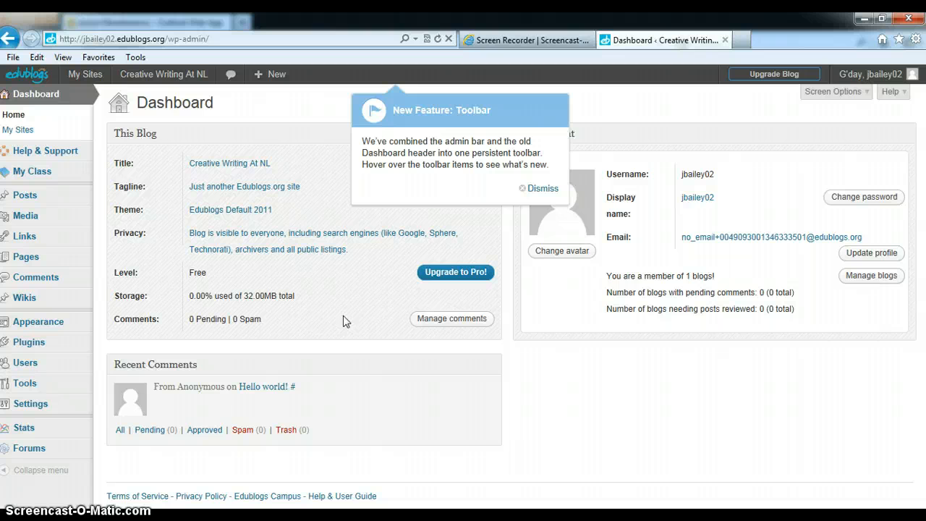
click(542, 188)
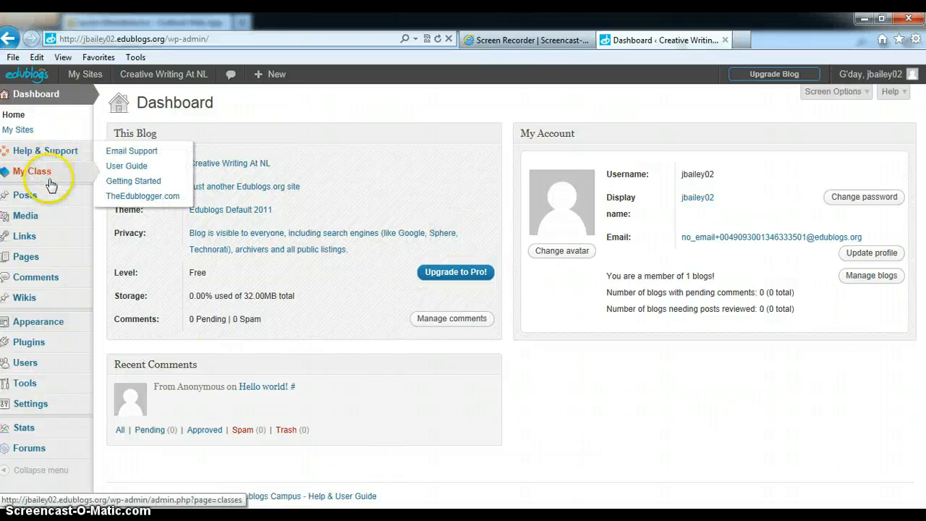
Step: Open the blog's theme management page and dismiss the tip about customizing and previewing themes
mouse_move(44, 241)
mouse_move(44, 262)
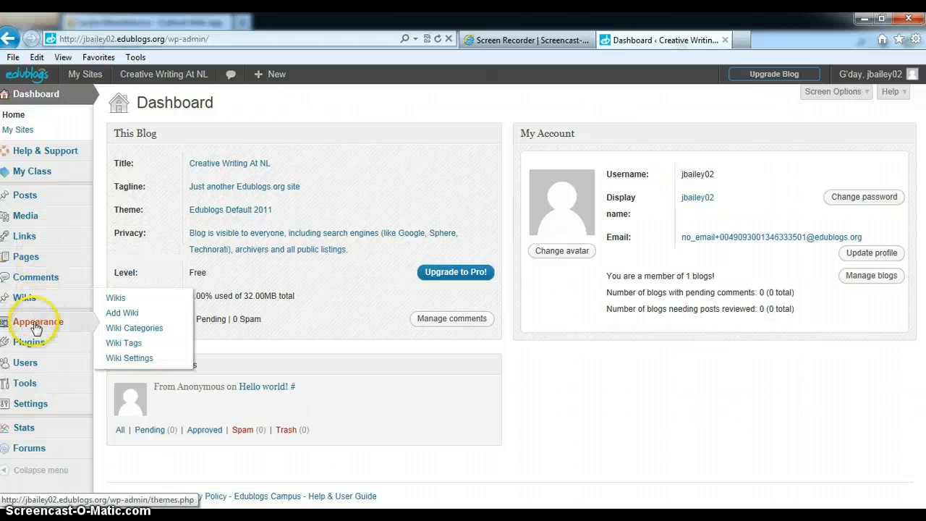
mouse_move(37, 323)
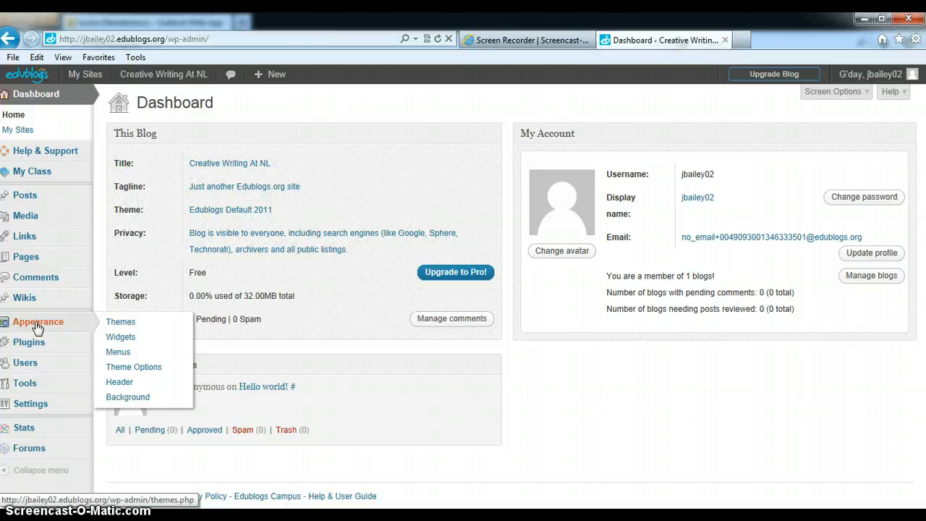
click(128, 327)
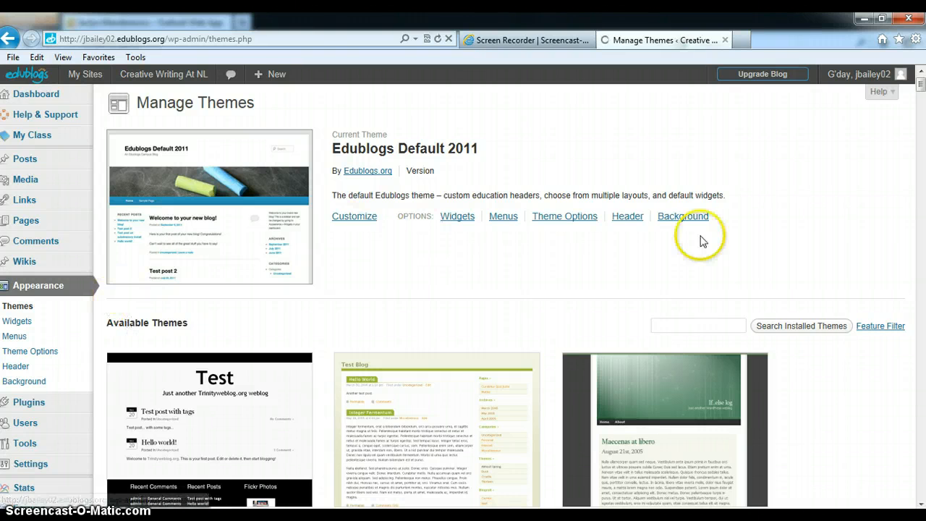
scroll(736, 230, down, 3)
scroll(736, 236, down, 2)
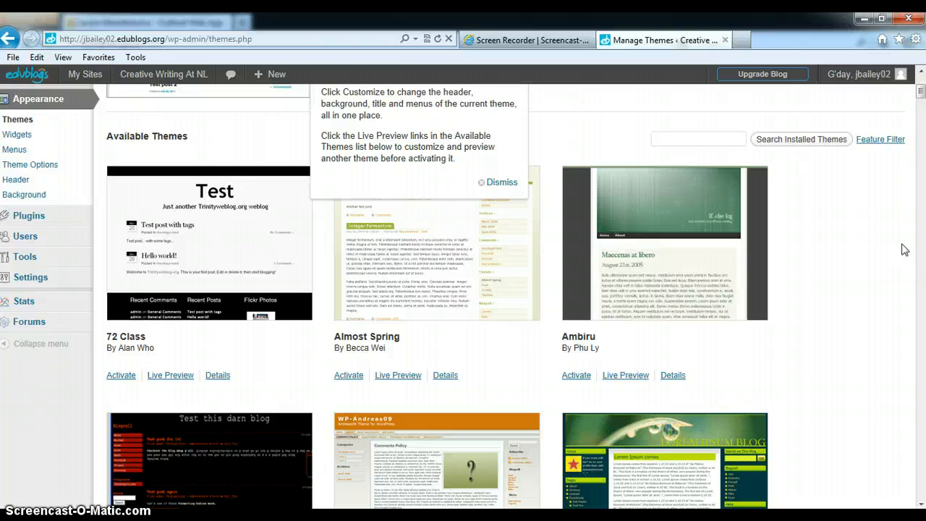
click(497, 182)
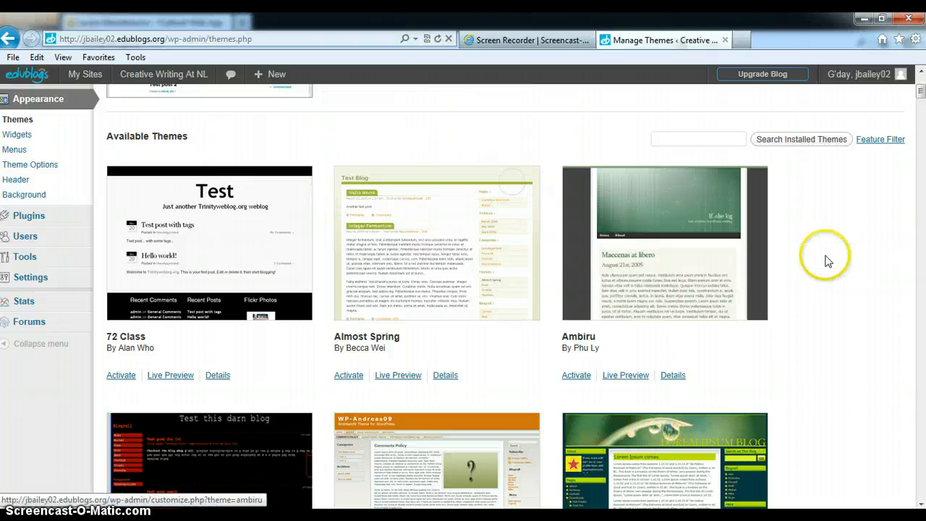
Step: Examine the available themes to see which can be activated and which are Edublogs Pro only
scroll(889, 277, down, 4)
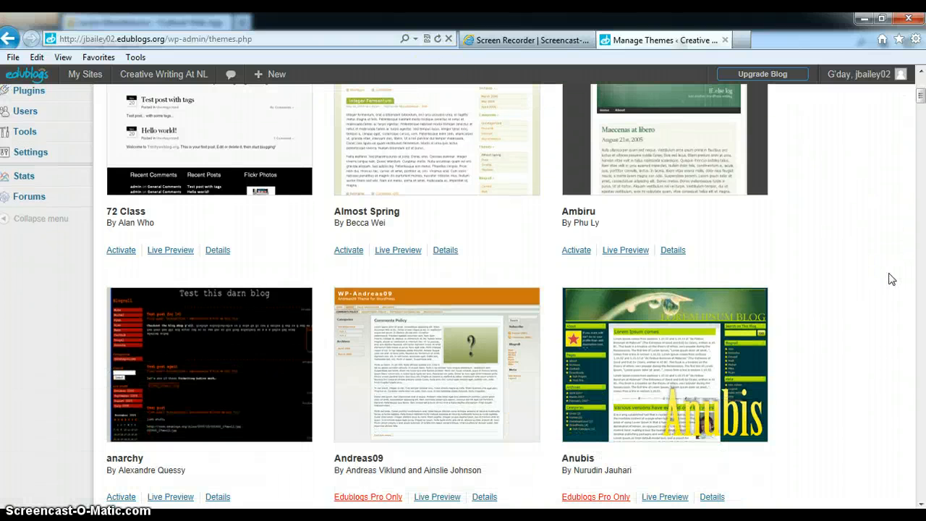
scroll(891, 280, down, 3)
scroll(891, 279, down, 3)
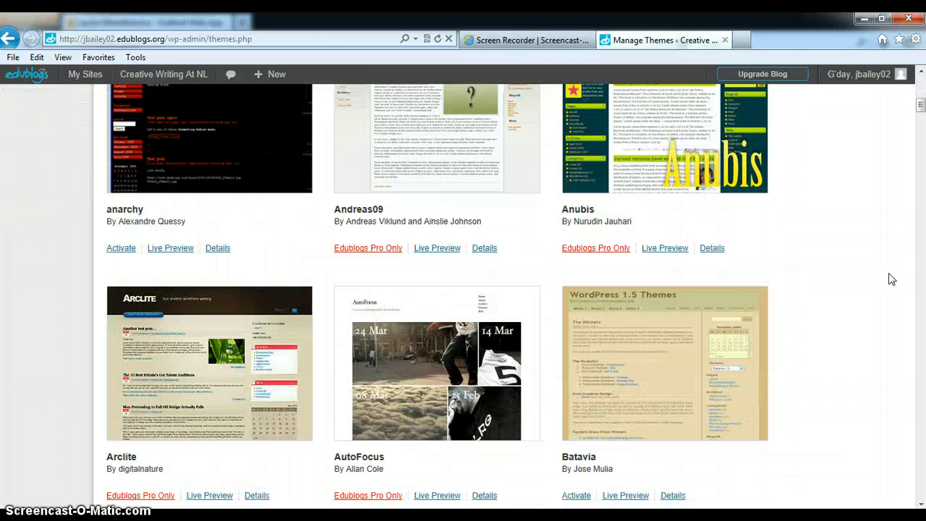
scroll(891, 282, down, 3)
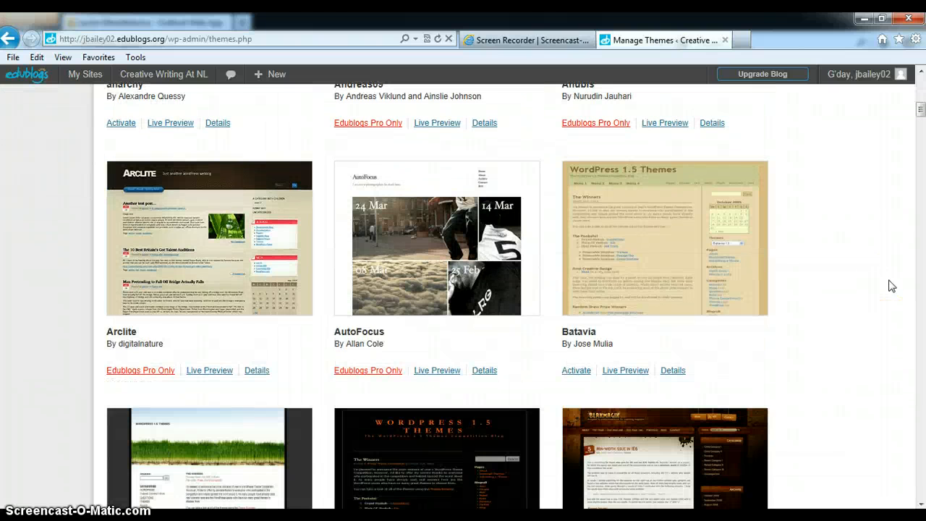
scroll(891, 286, down, 4)
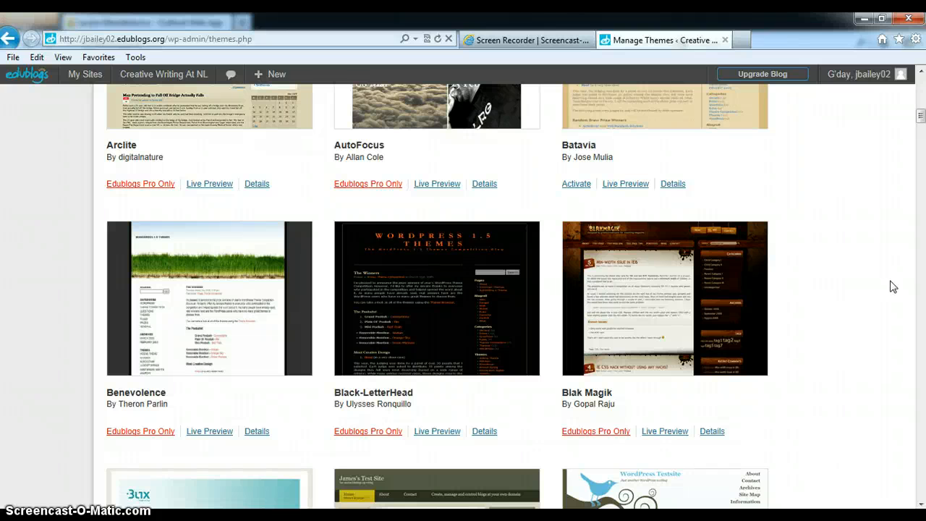
scroll(893, 287, up, 6)
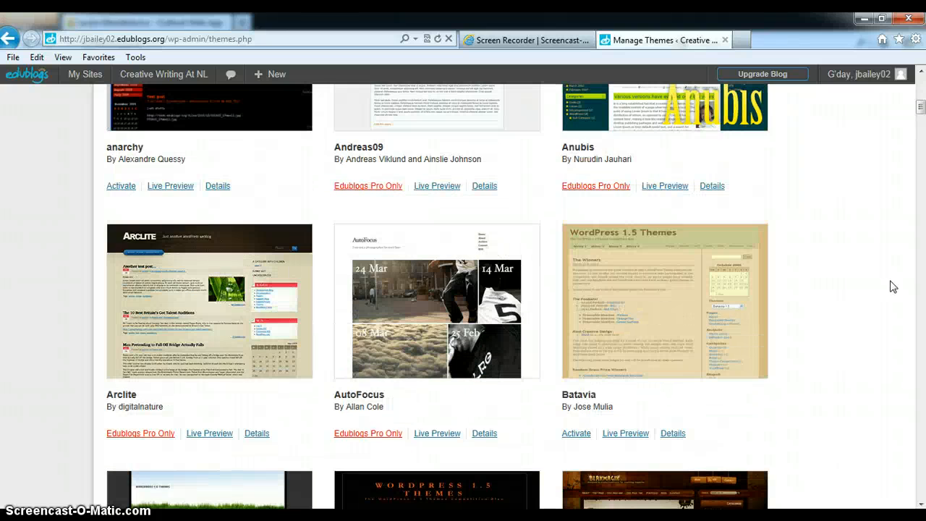
scroll(893, 287, up, 3)
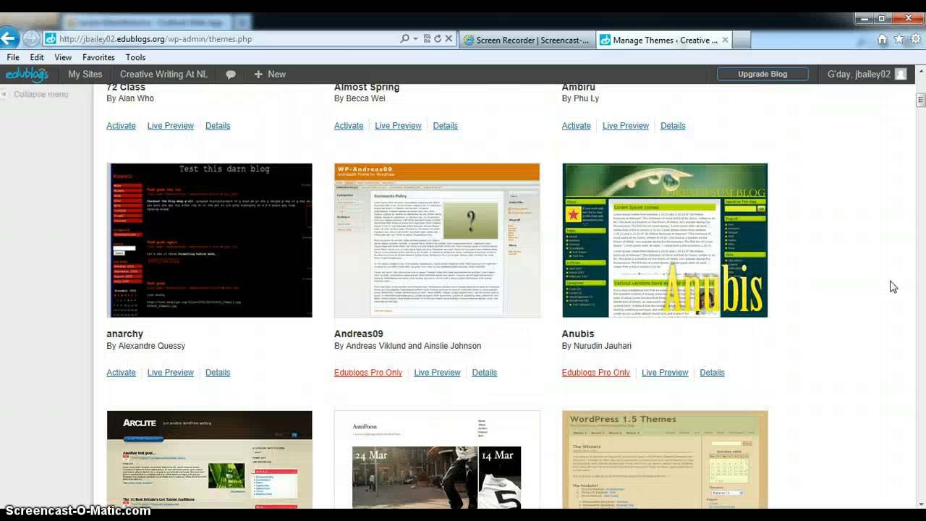
scroll(893, 286, up, 5)
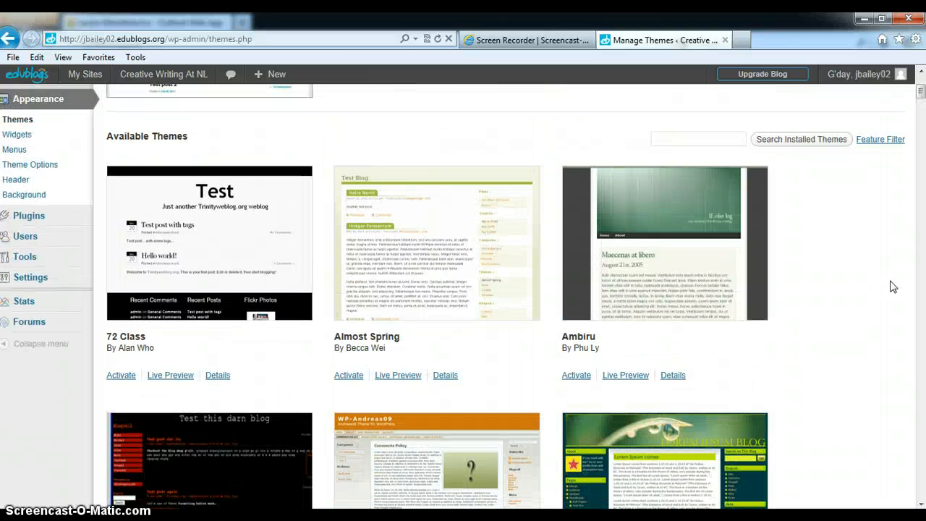
Step: Activate the Borderline Chaos theme for the blog and dismiss the tip about saving widgets
scroll(892, 286, down, 20)
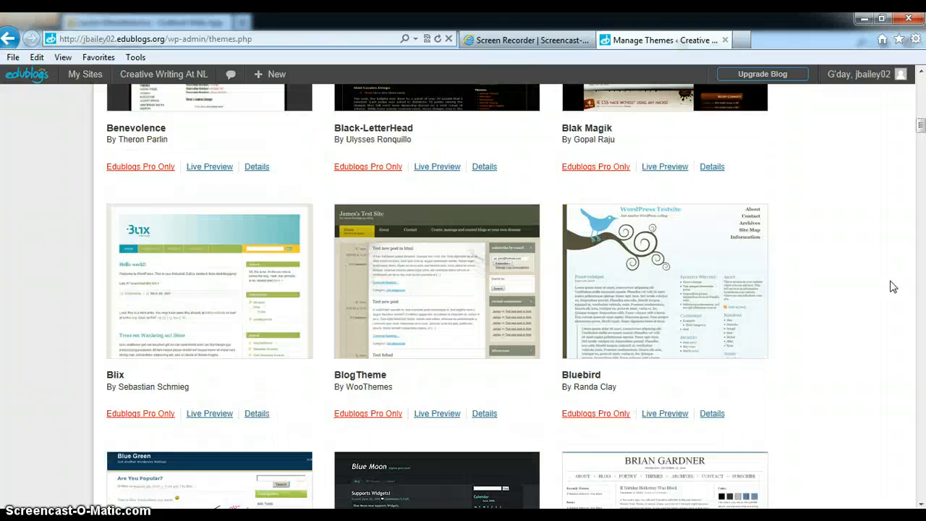
scroll(893, 286, down, 5)
scroll(893, 286, down, 1)
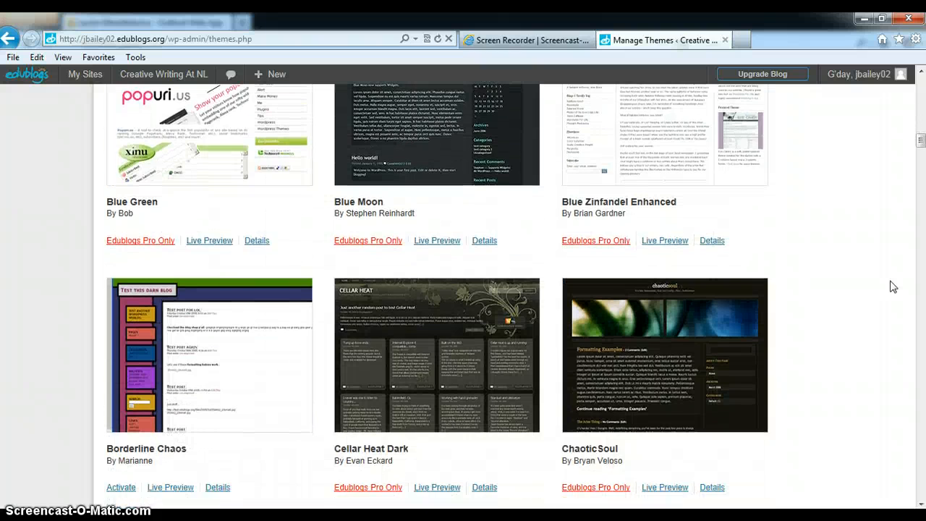
scroll(893, 287, down, 1)
scroll(892, 286, down, 1)
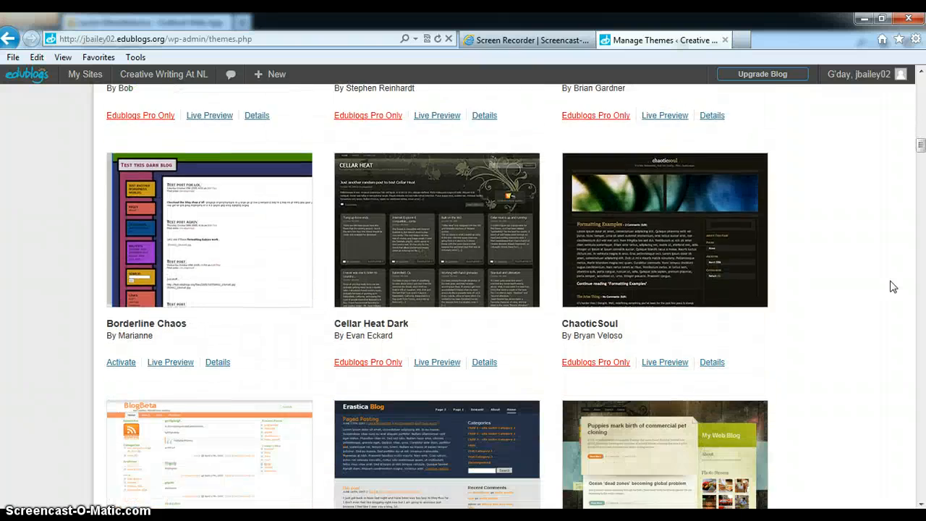
scroll(893, 286, down, 2)
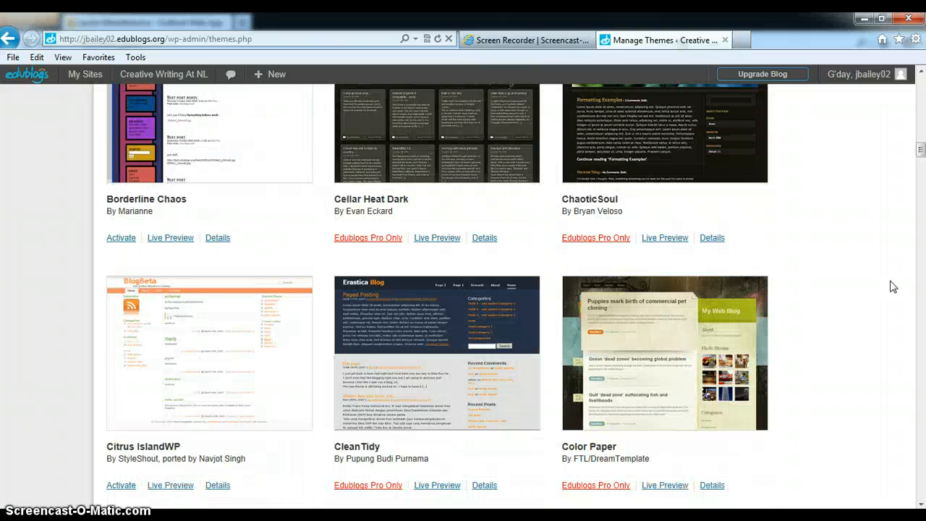
scroll(893, 287, down, 1)
scroll(893, 286, up, 4)
click(120, 430)
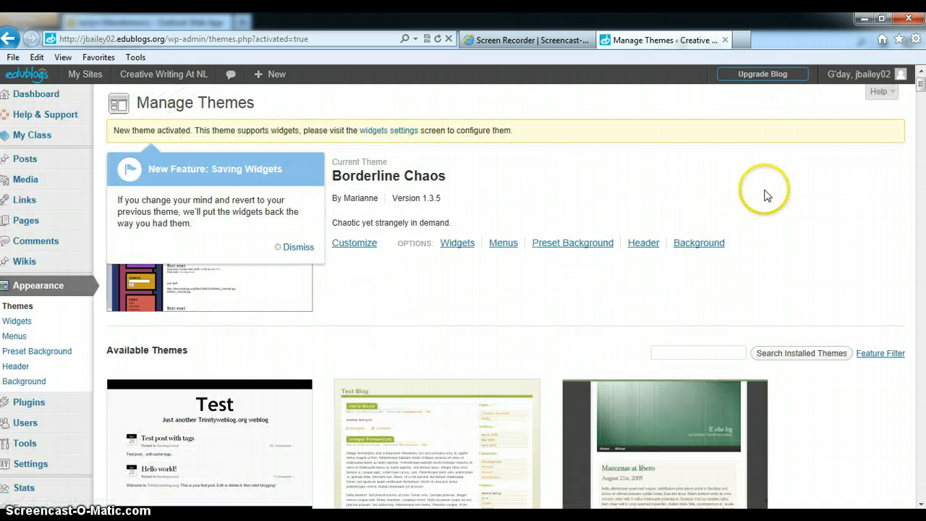
click(298, 247)
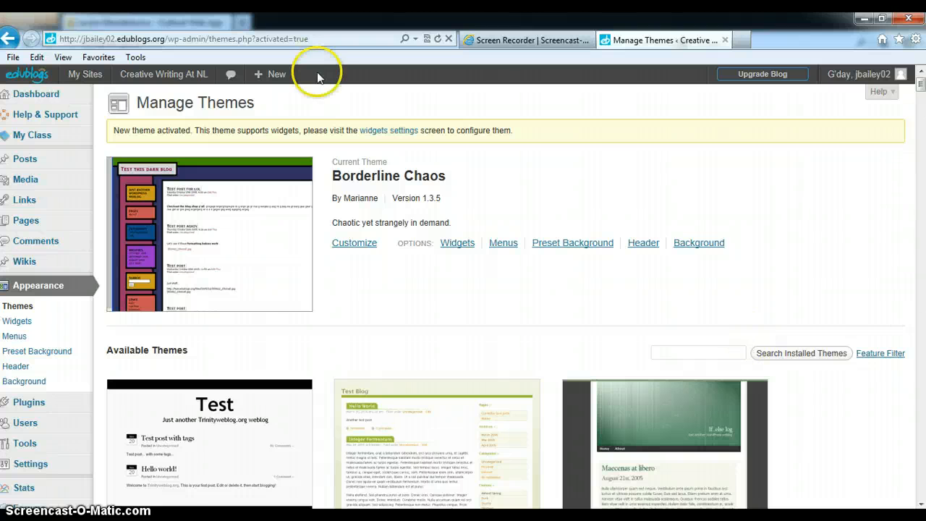
Step: Add the Pages widget to Sidebar 1 between the Categories and Archives widgets
click(457, 244)
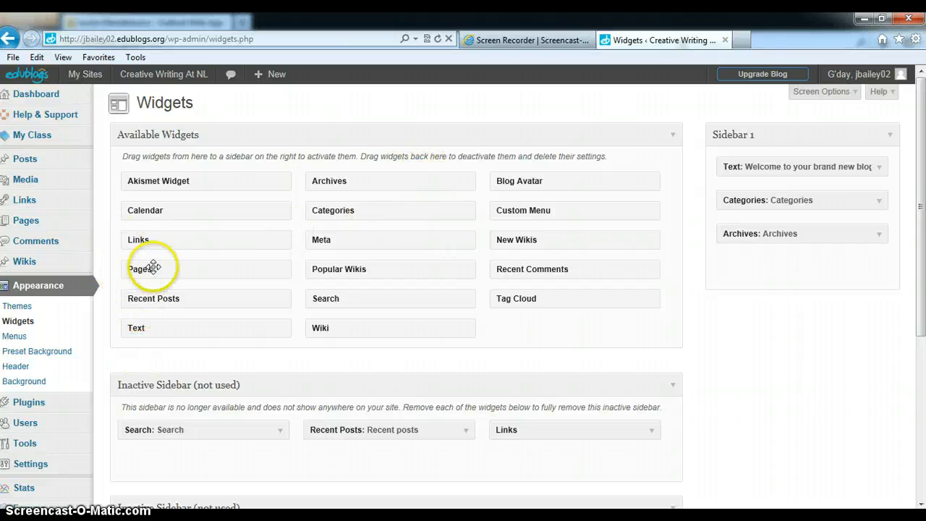
drag(153, 270, 32, 321)
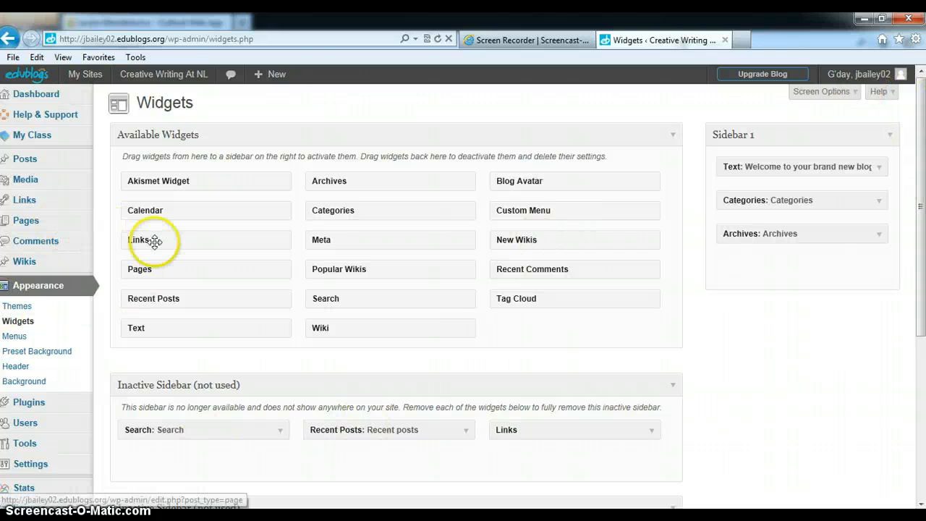
drag(241, 270, 773, 229)
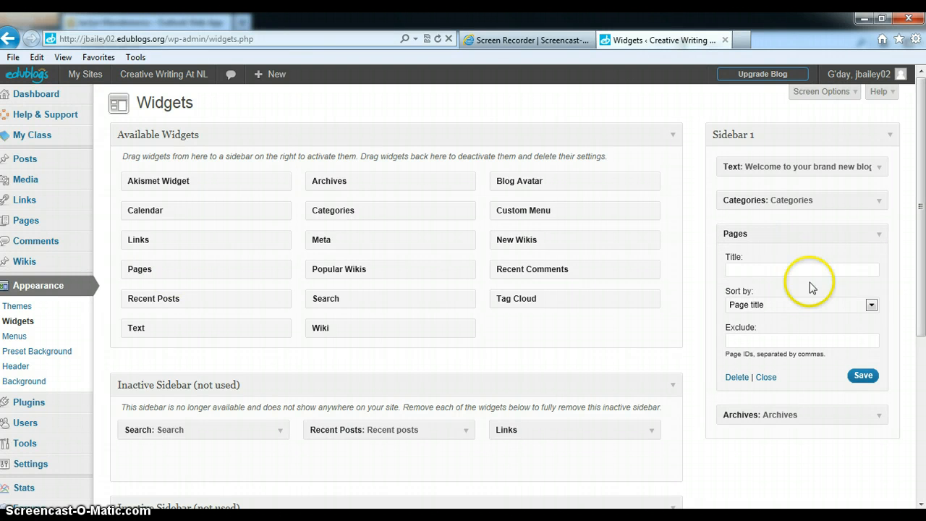
Step: Add the Search widget to Sidebar 1 between the Categories and Pages widgets
click(871, 306)
click(871, 305)
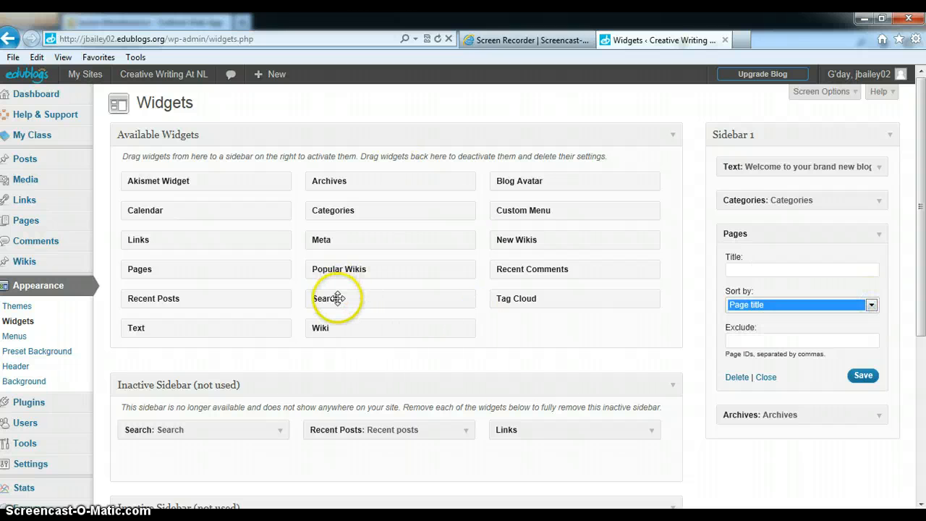
drag(337, 297, 814, 284)
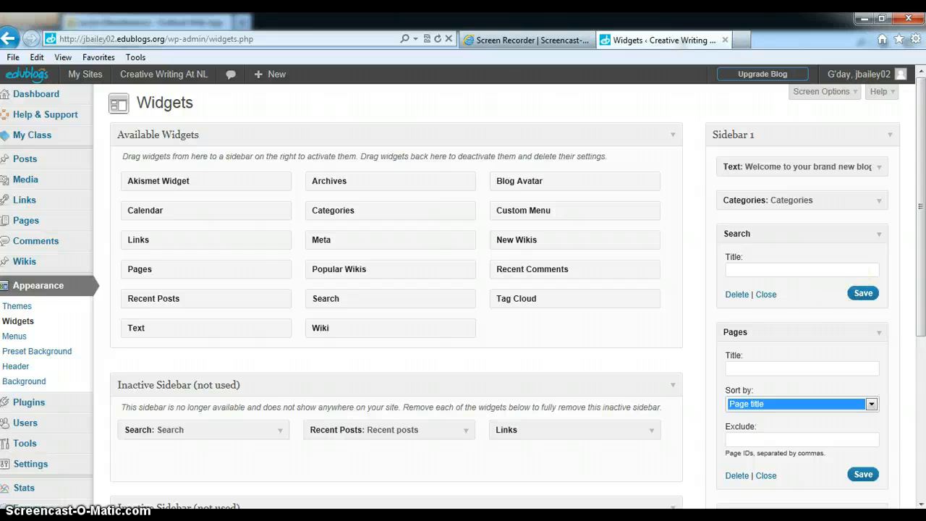
Step: Delete the Search and Pages widgets from Sidebar 1
click(737, 294)
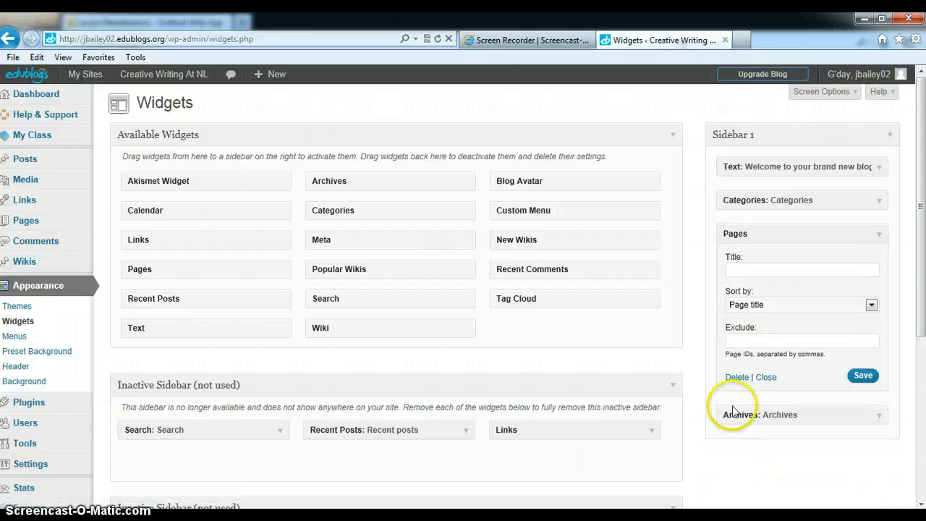
click(736, 376)
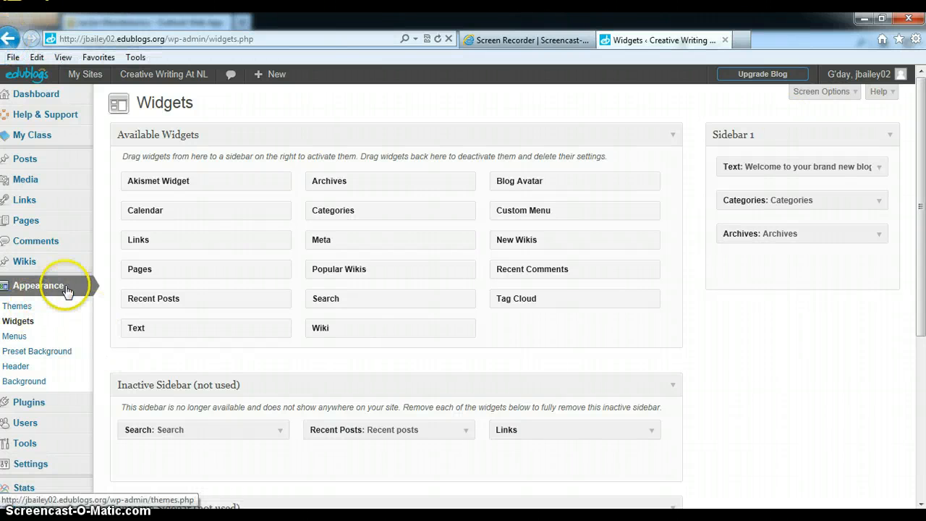
Step: View the custom menu creation page, and look through the preset background images and their position, repeat and attachment options
click(16, 340)
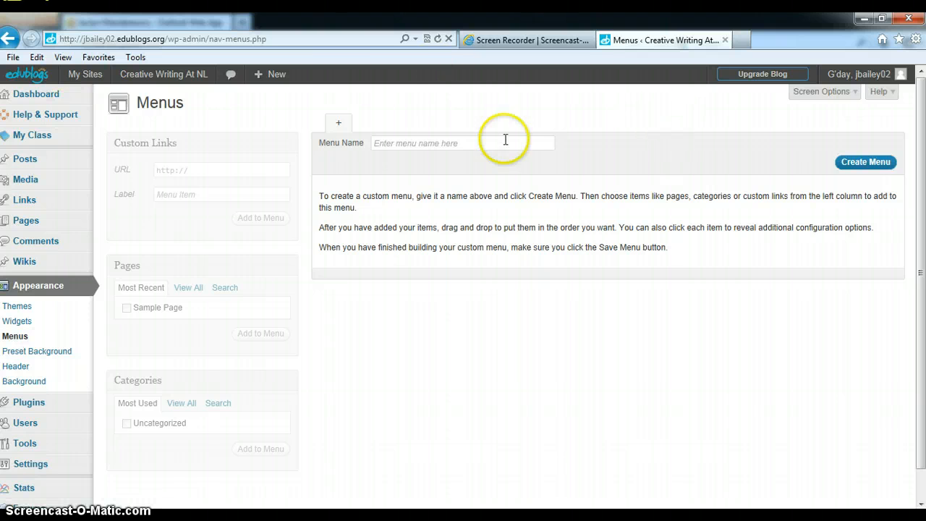
click(41, 353)
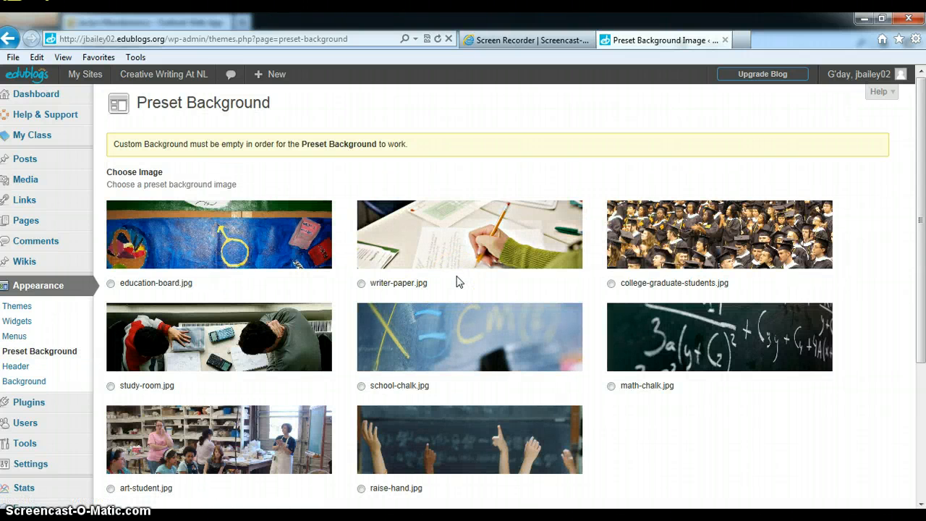
scroll(458, 281, down, 3)
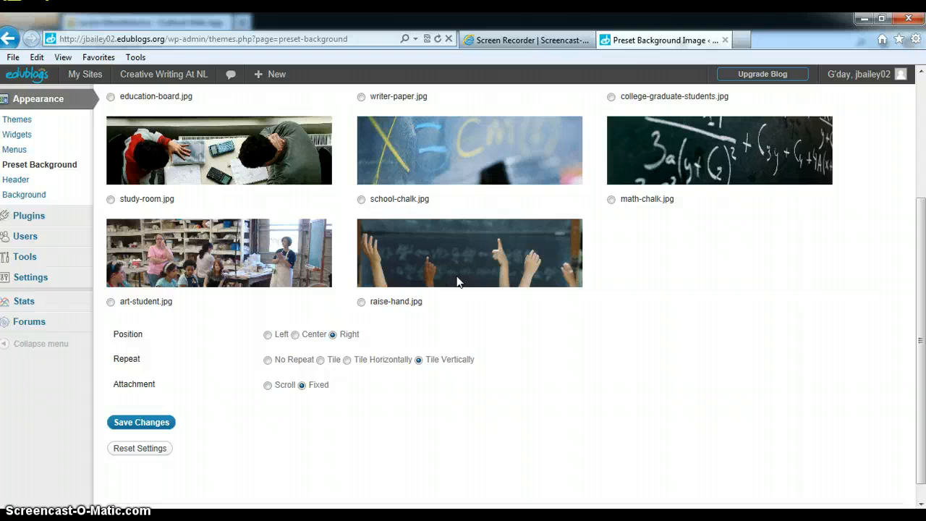
scroll(457, 281, up, 3)
Step: Set education-board.jpg as the blog's preset background image and save the changes
click(107, 283)
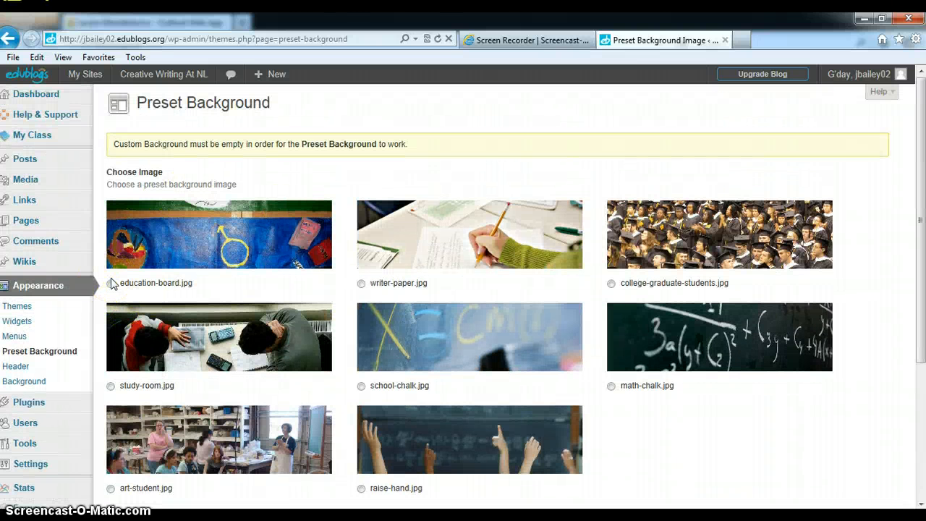
click(110, 283)
scroll(572, 214, down, 3)
click(145, 423)
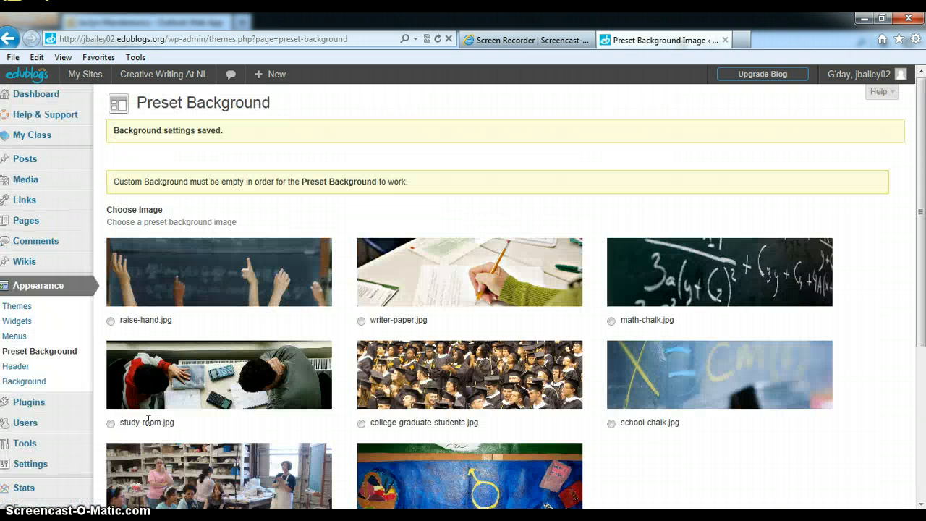
click(717, 326)
scroll(719, 329, down, 3)
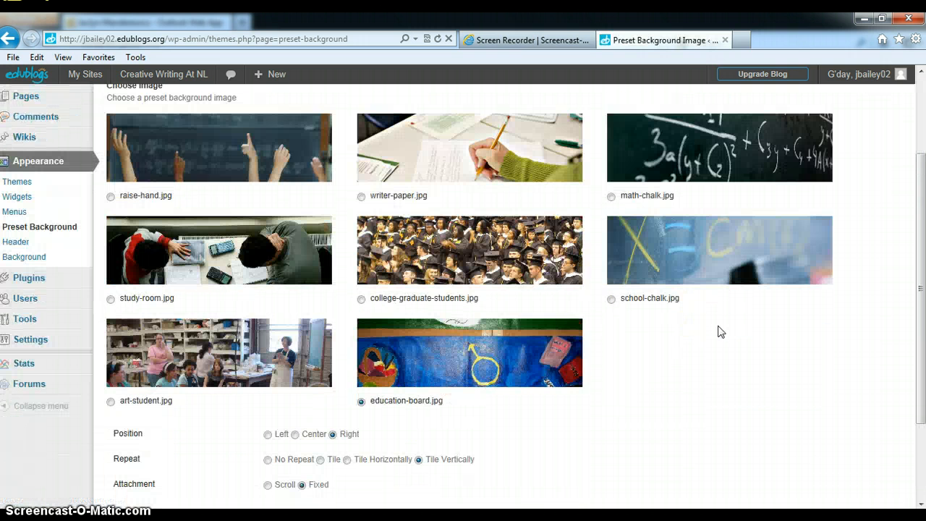
Step: Open the custom header settings and dismiss the tip about choosing an image from the library
click(19, 248)
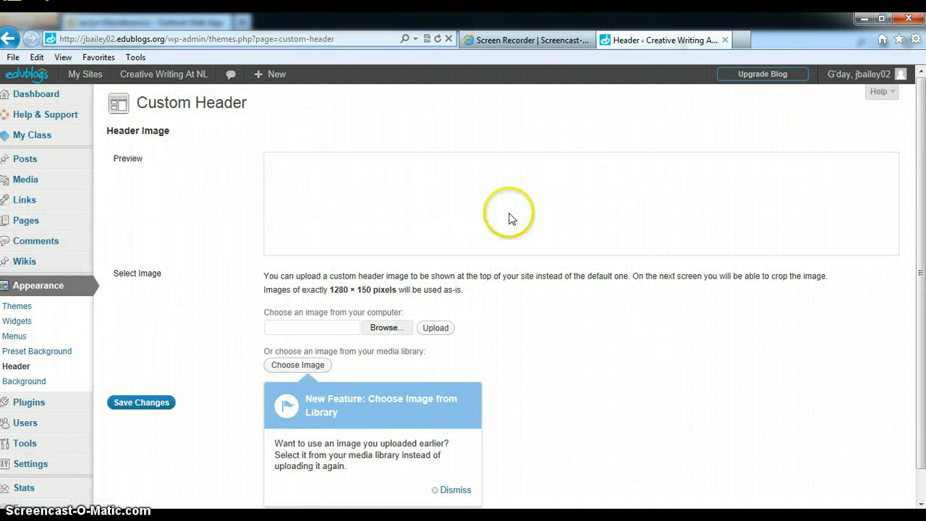
scroll(629, 405, down, 1)
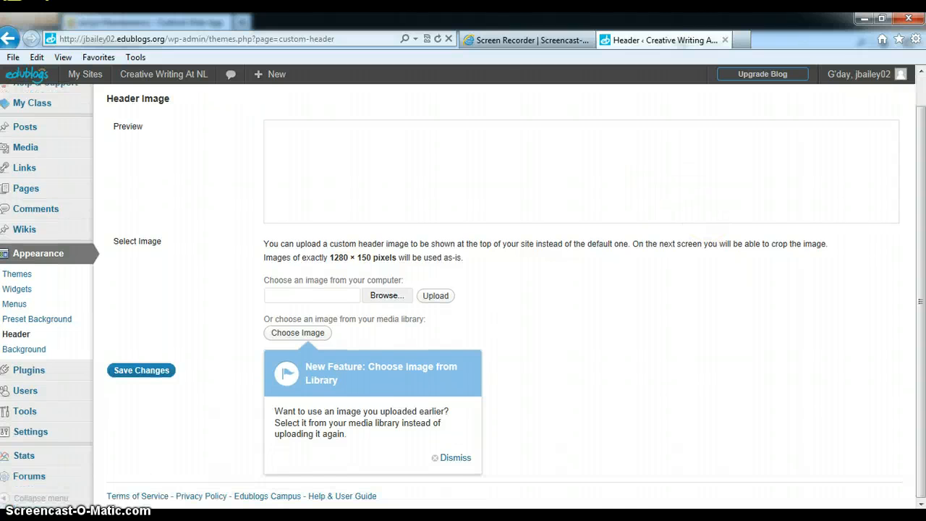
click(454, 460)
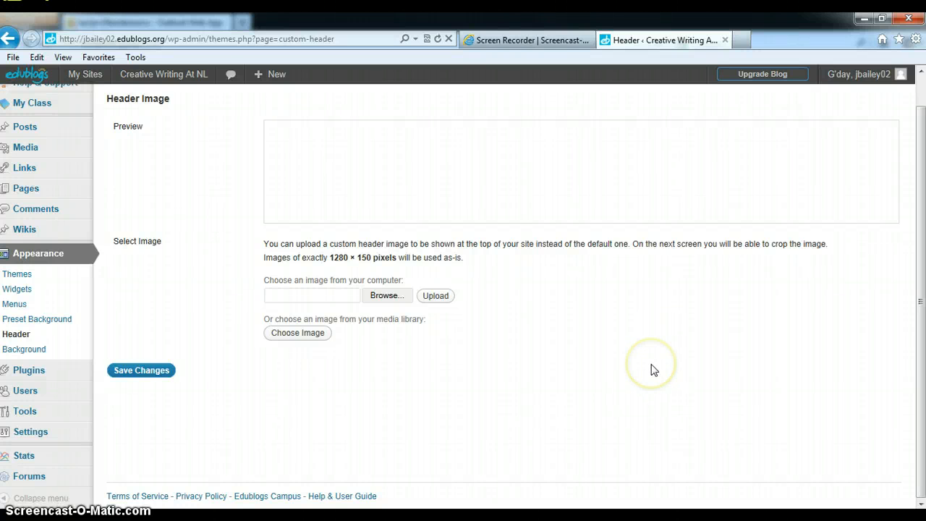
Step: Open the Creative Writing At NL blog and examine how its home page looks with the chosen theme and background
scroll(650, 369, up, 1)
click(131, 73)
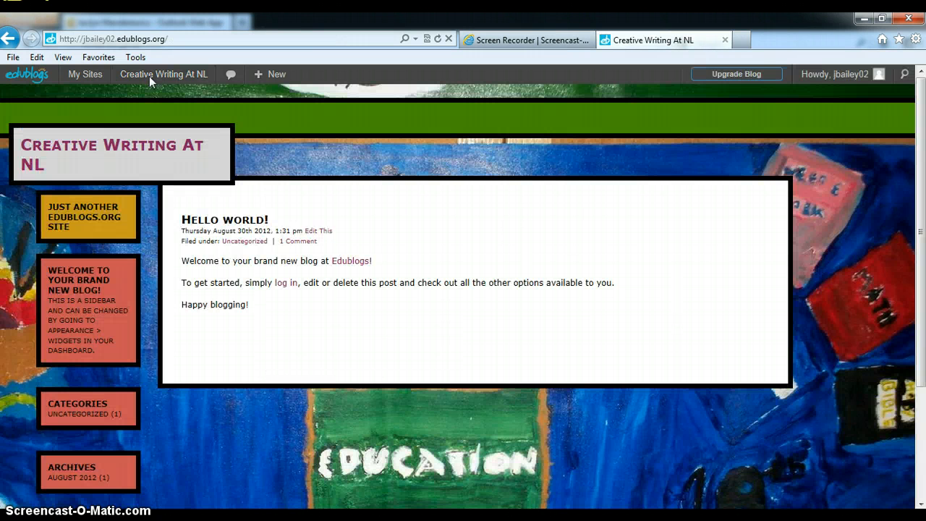
click(733, 214)
scroll(904, 217, down, 3)
scroll(904, 217, down, 1)
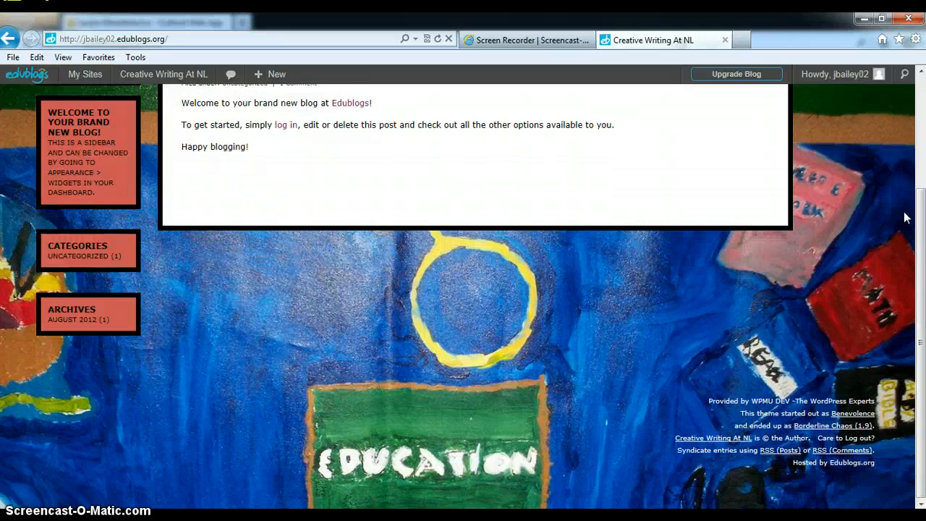
scroll(904, 217, up, 4)
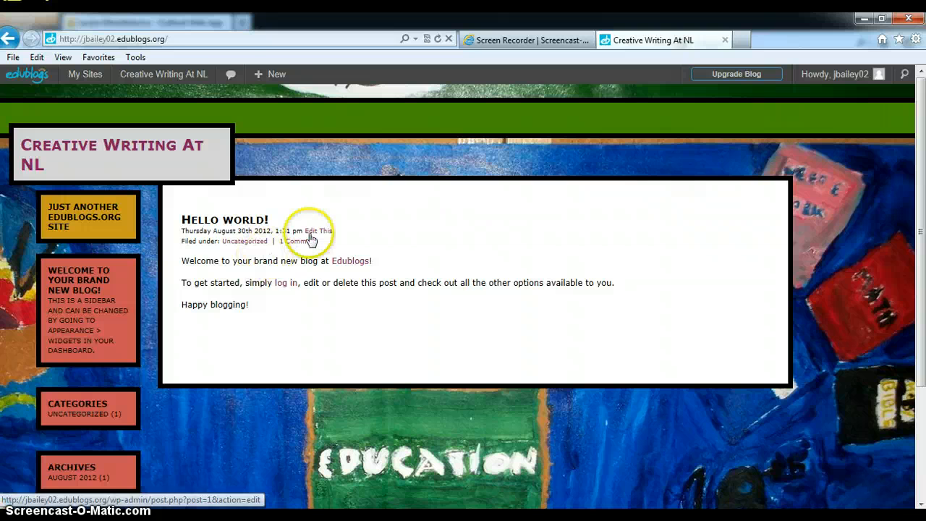
Step: Start a new post on the blog
mouse_move(261, 78)
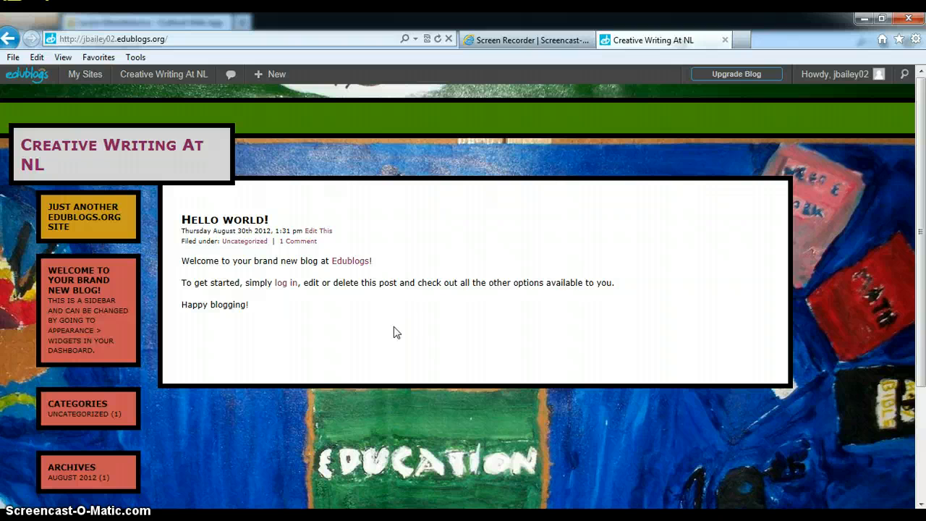
mouse_move(162, 76)
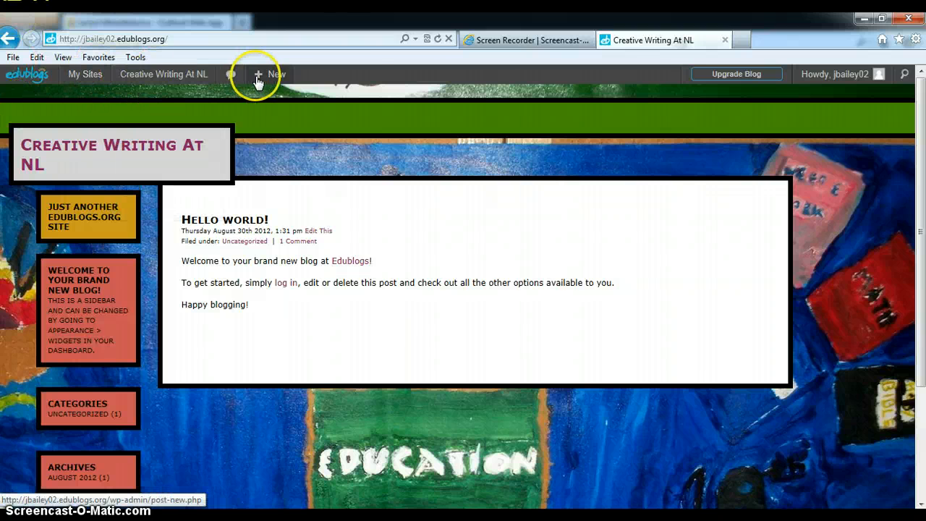
mouse_move(273, 76)
click(266, 97)
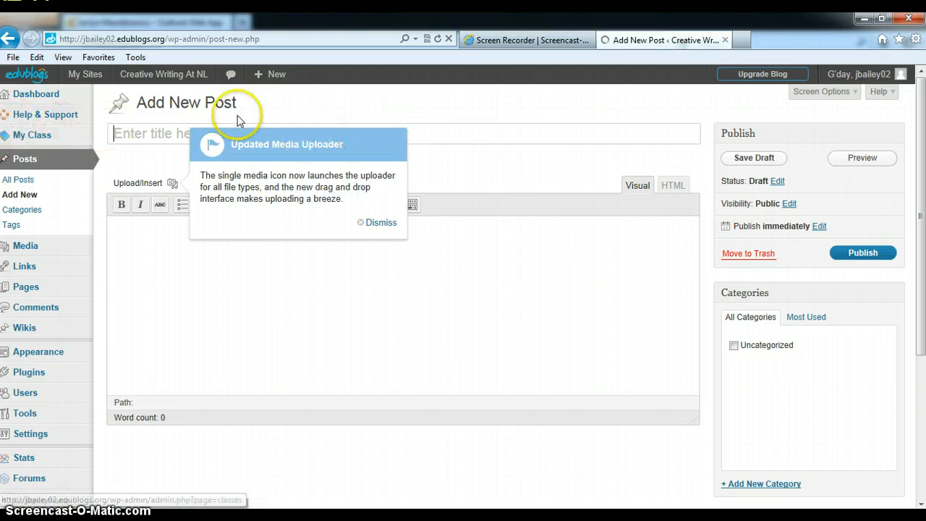
Step: Title the post "Welcome to Creative Writing" and dismiss the tip about the updated media uploader
text(W)
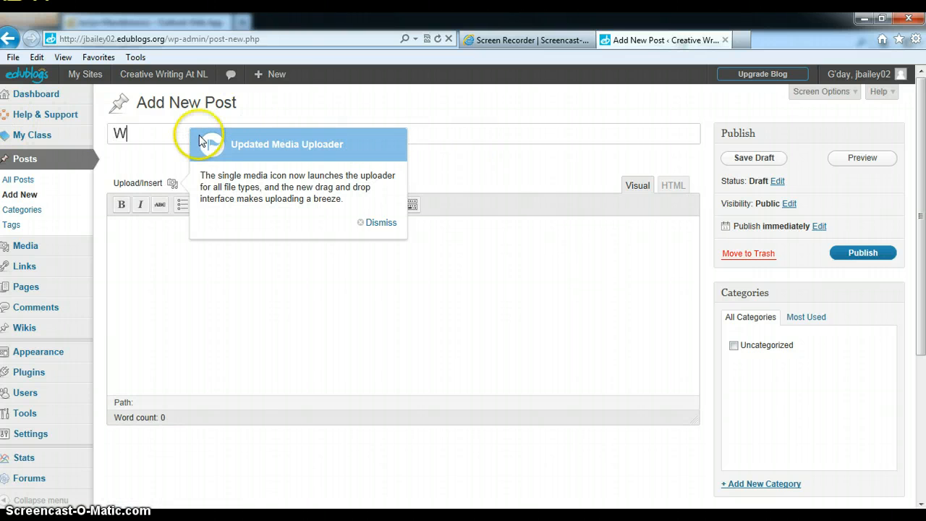
text(elcome to )
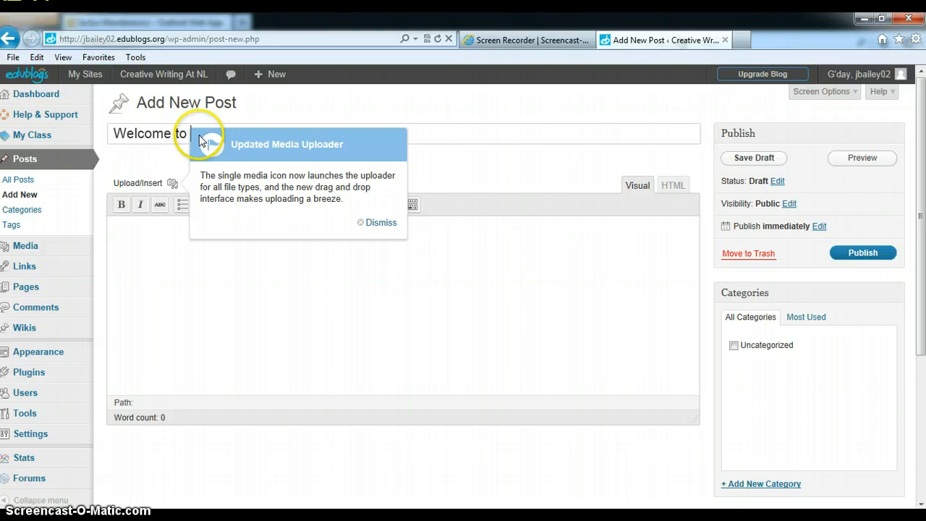
text(Mrs.)
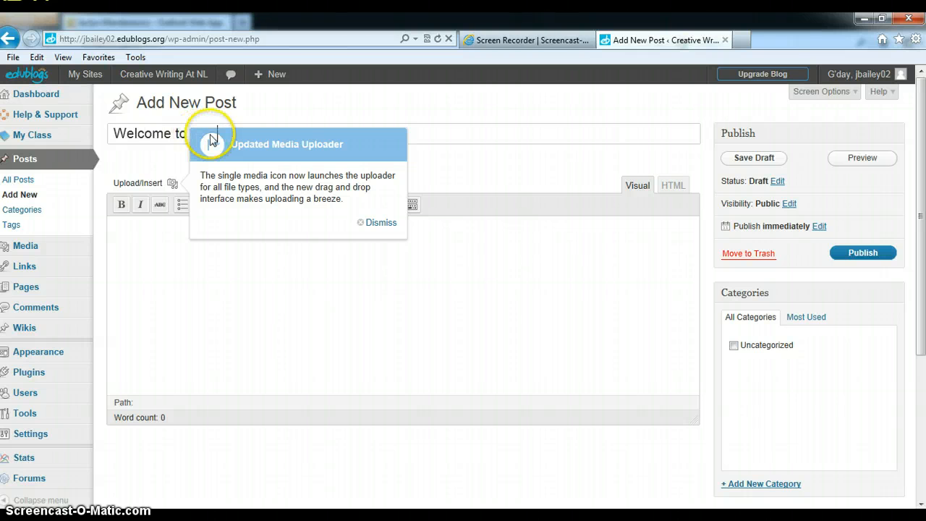
click(390, 222)
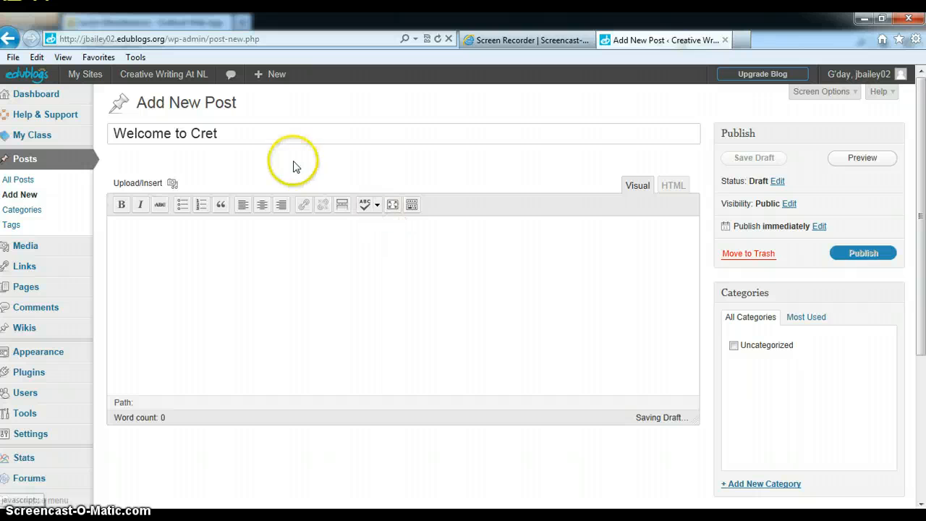
click(256, 133)
key(BackSpace)
text(atik)
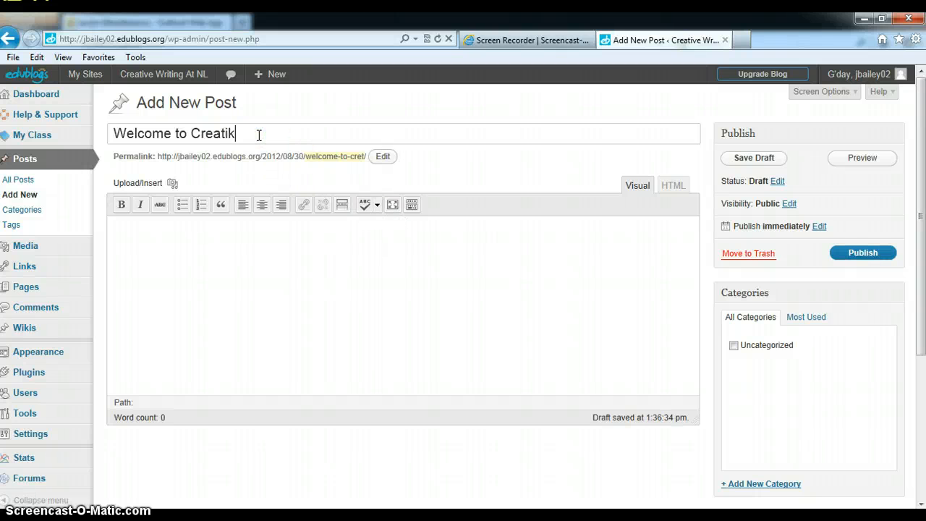
text(v)
key(BackSpace)
key(BackSpace)
text(ve Writing)
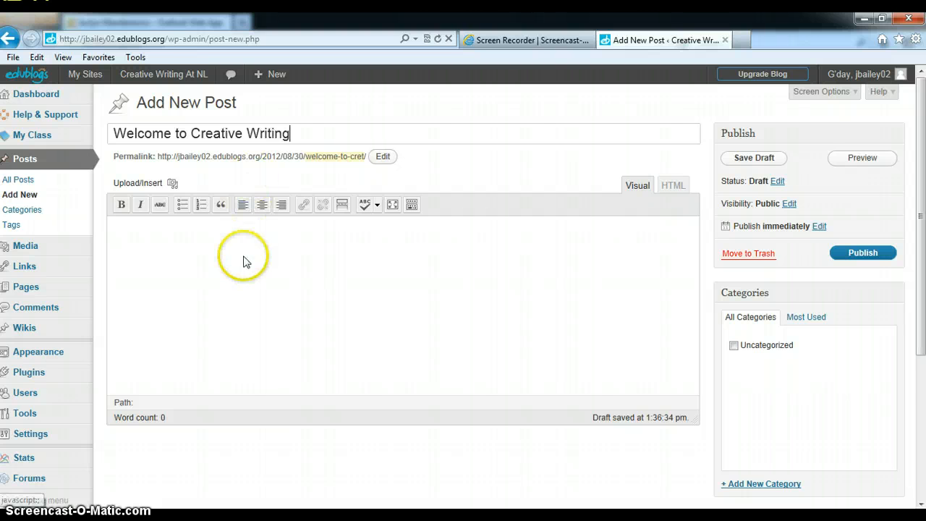
Step: Write "I am so happy to have you in this class." as the post's body and publish the post
click(244, 262)
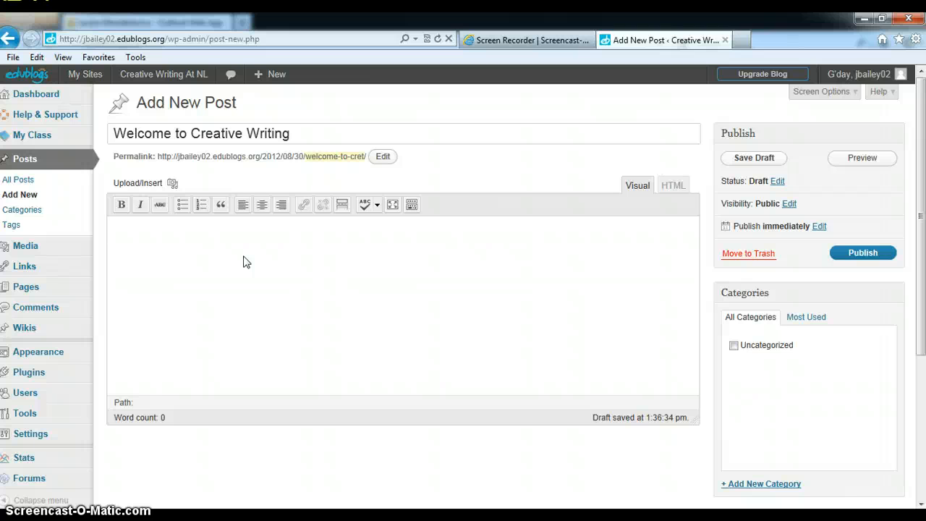
text(I am so happy to have you )
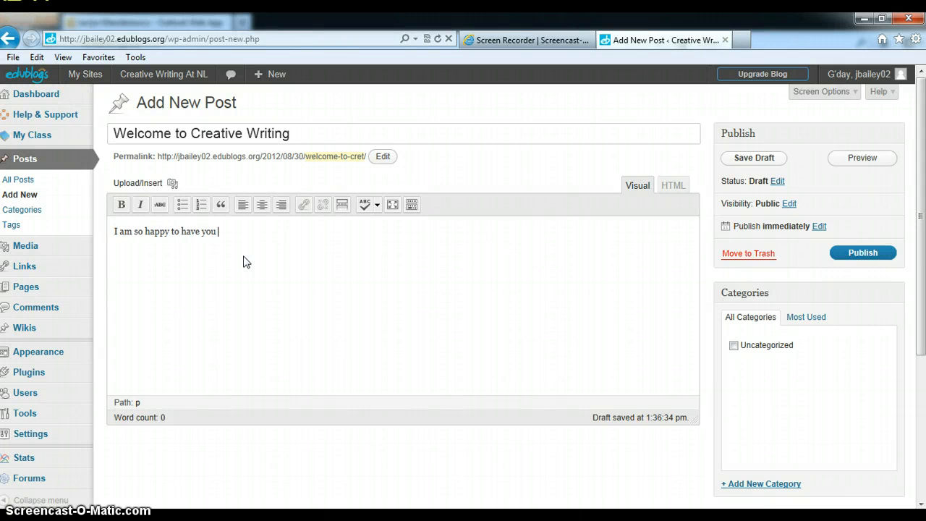
text(in this class.)
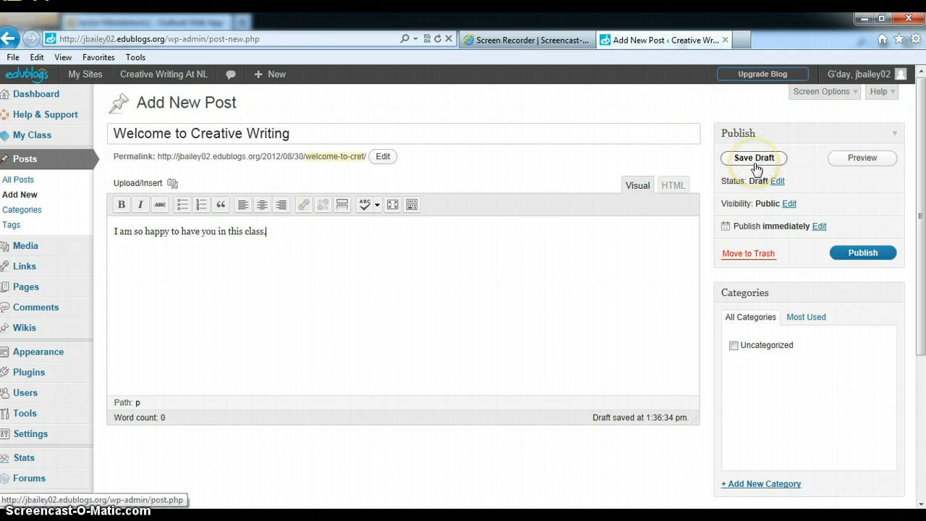
click(870, 256)
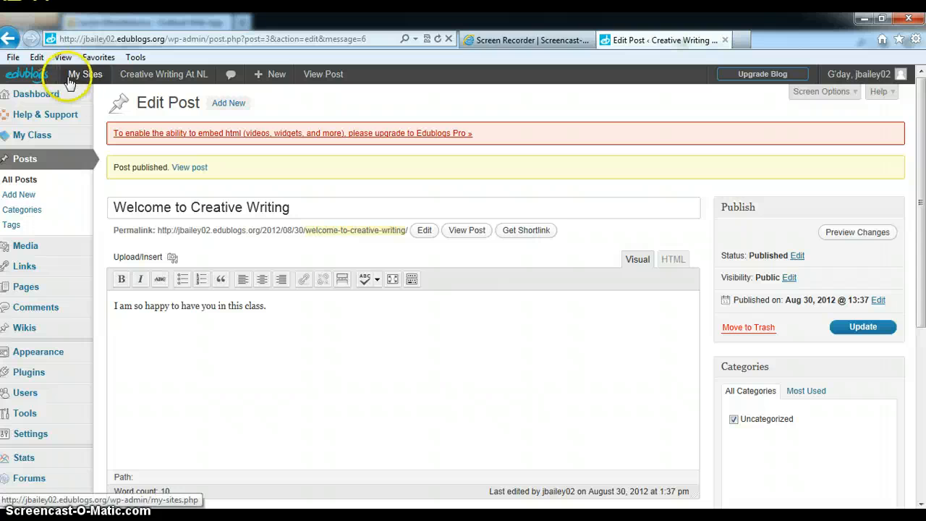
Step: View the published post on the blog's home page and switch to the Blog Rubric document in Microsoft Word
click(175, 75)
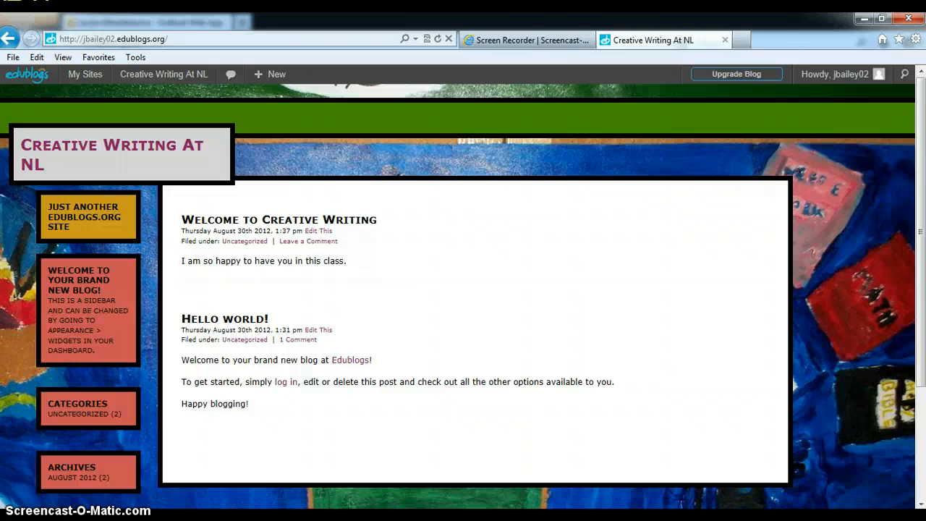
mouse_move(181, 515)
click(254, 515)
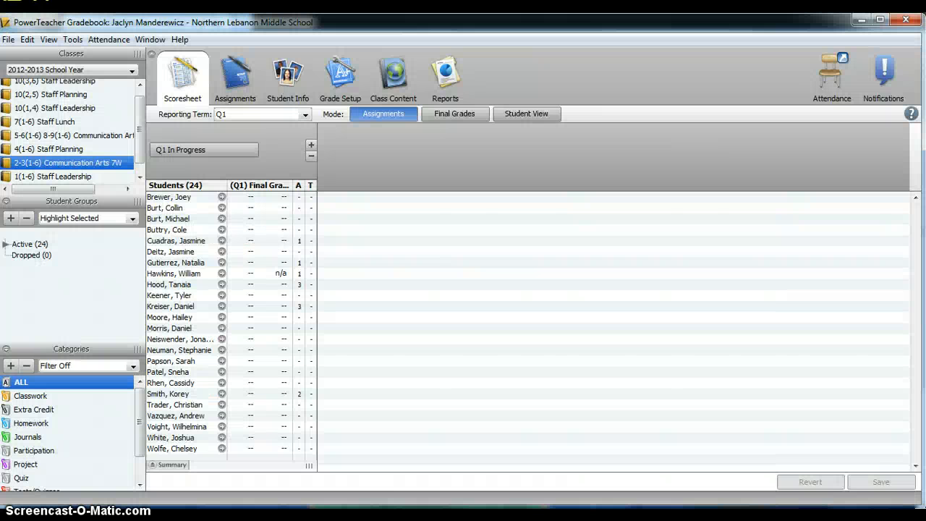
click(860, 20)
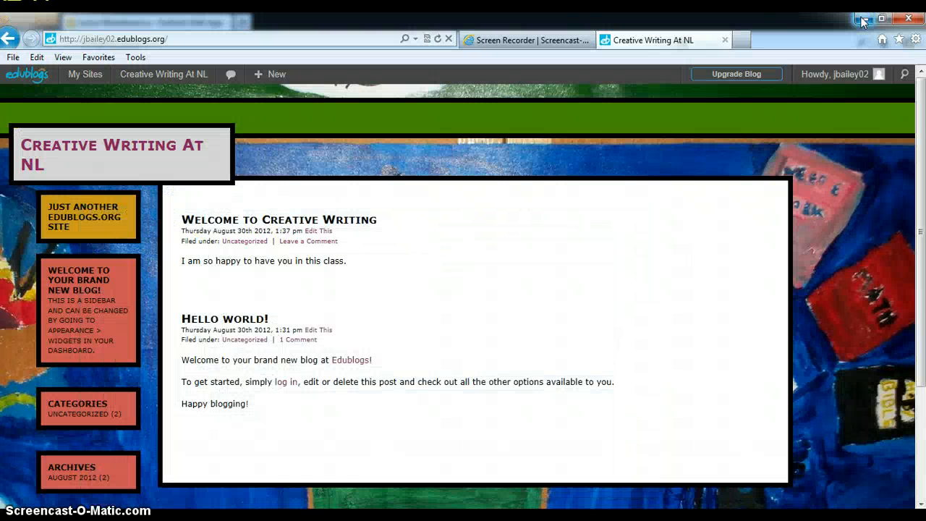
click(290, 515)
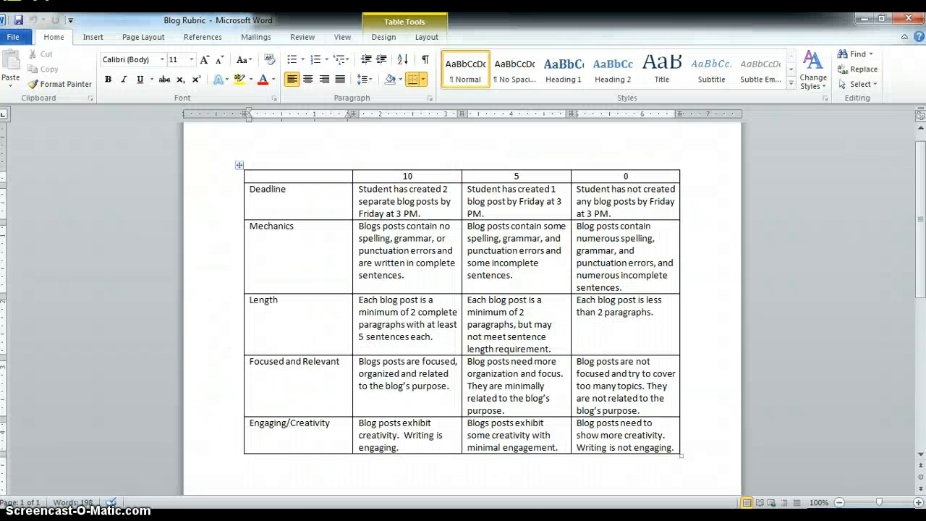